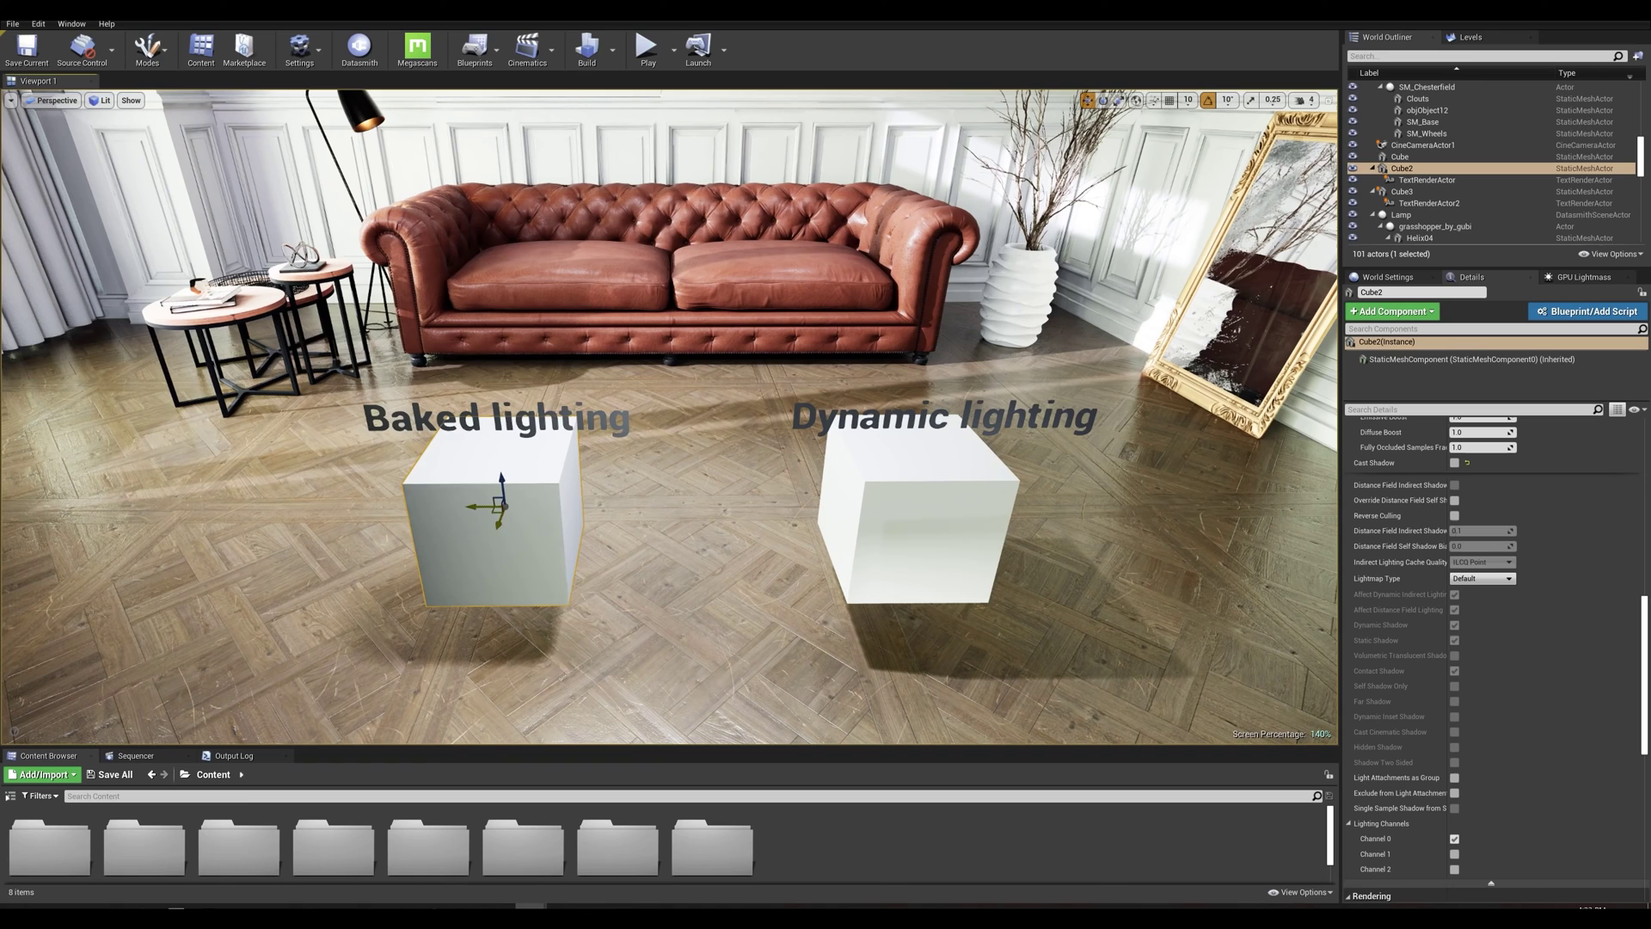
Try moving the baked and dynamic lighting cubes, undo both moves, and turn the view.
{"action": "left_click_drag", "start_coordinate": [499, 509], "coordinate": [592, 447]}
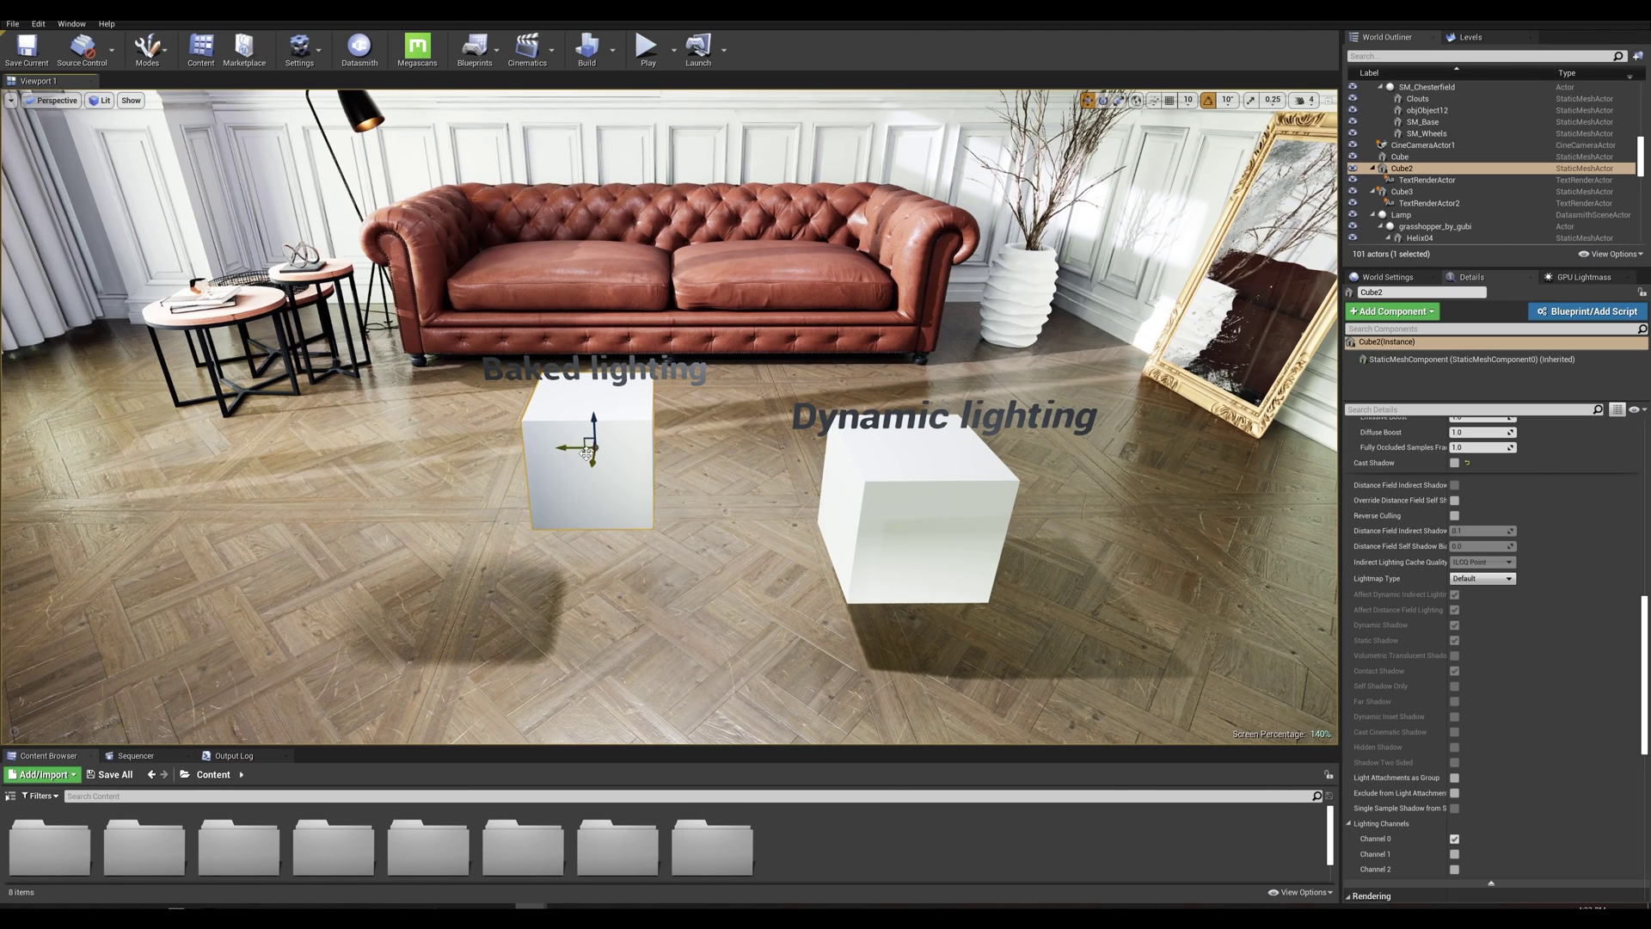
{"action": "key", "text": "ctrl+z"}
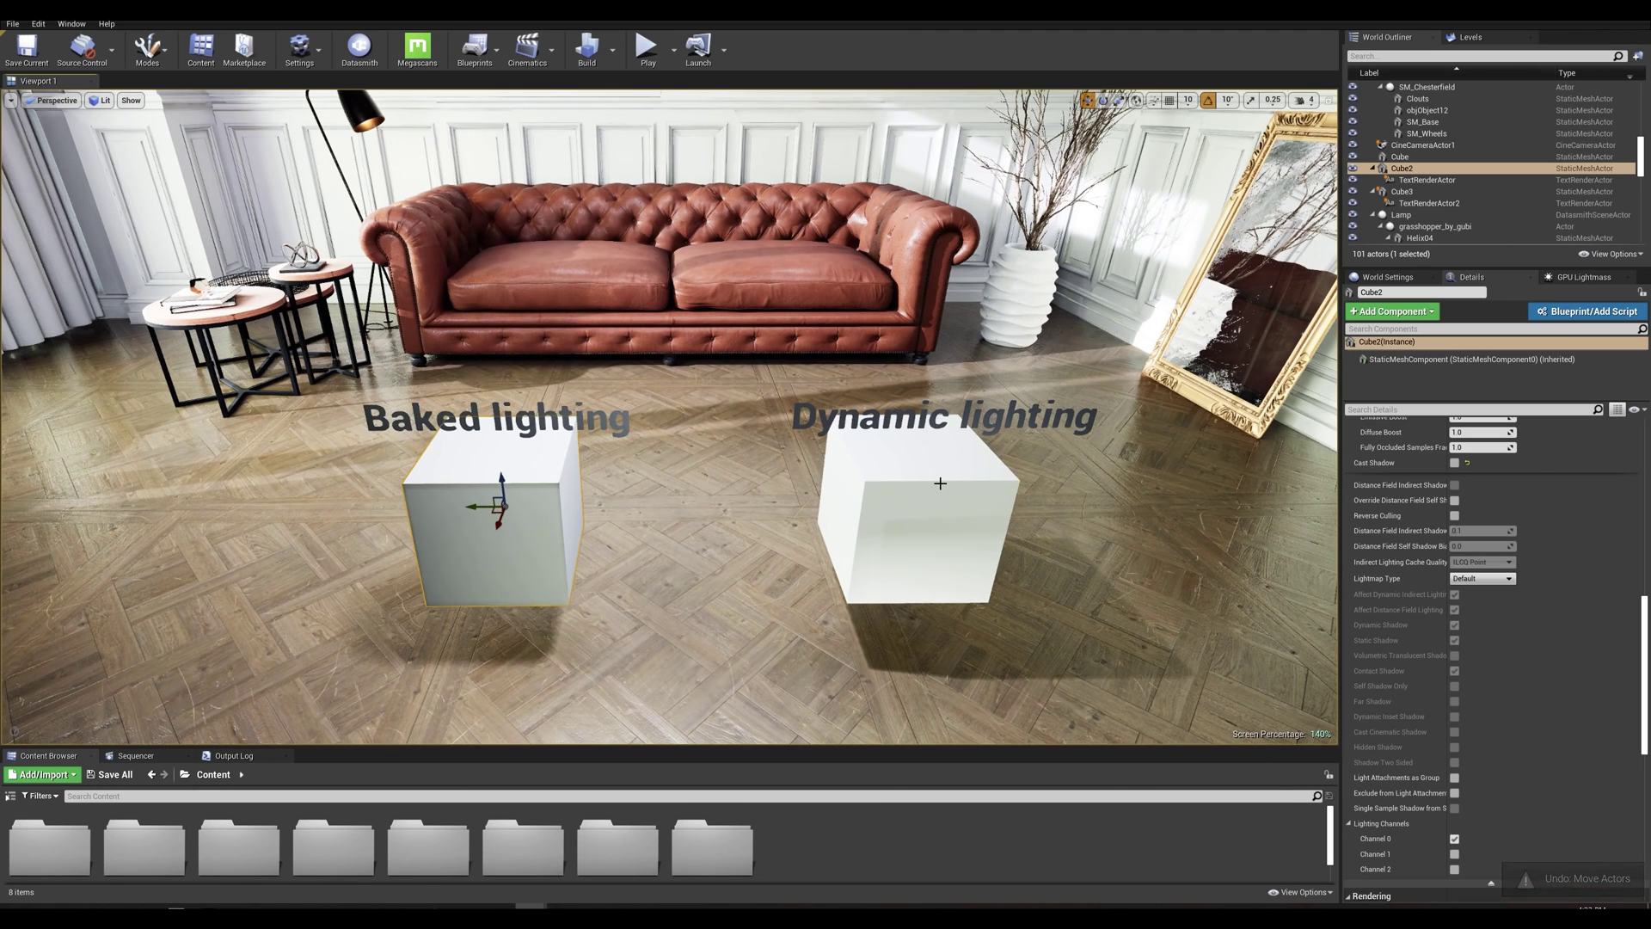
{"action": "left_click", "coordinate": [940, 484]}
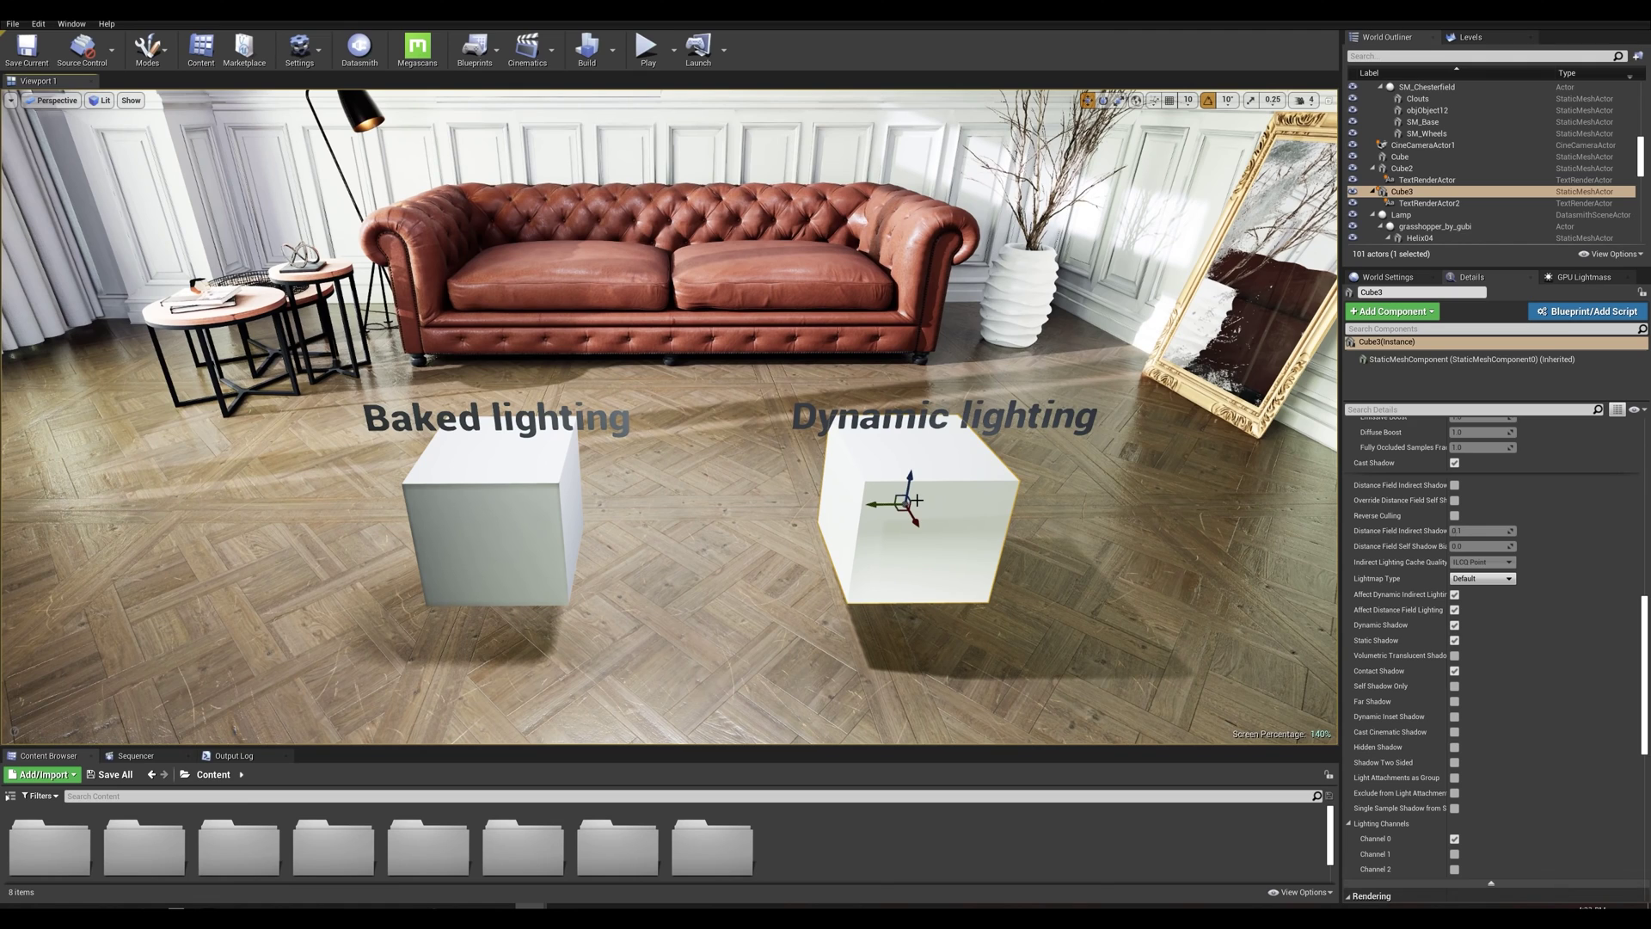
{"action": "left_click_drag", "start_coordinate": [901, 511], "coordinate": [877, 472]}
{"action": "key", "text": "ctrl+z"}
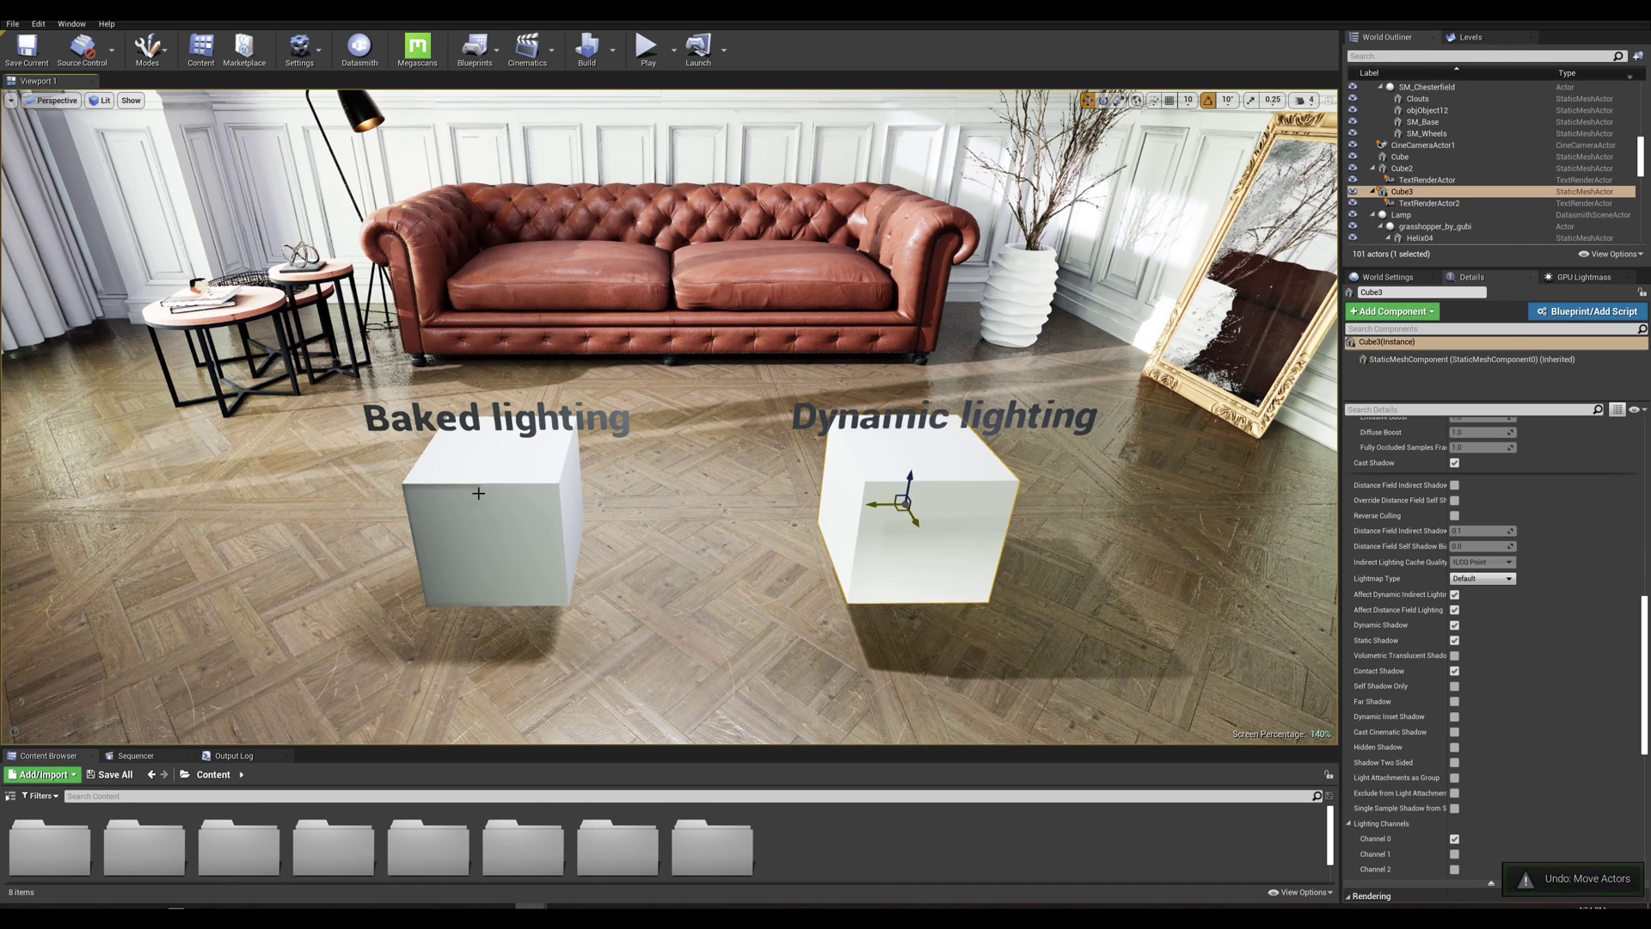
{"action": "right_click_drag", "start_coordinate": [542, 482], "coordinate": [542, 483]}
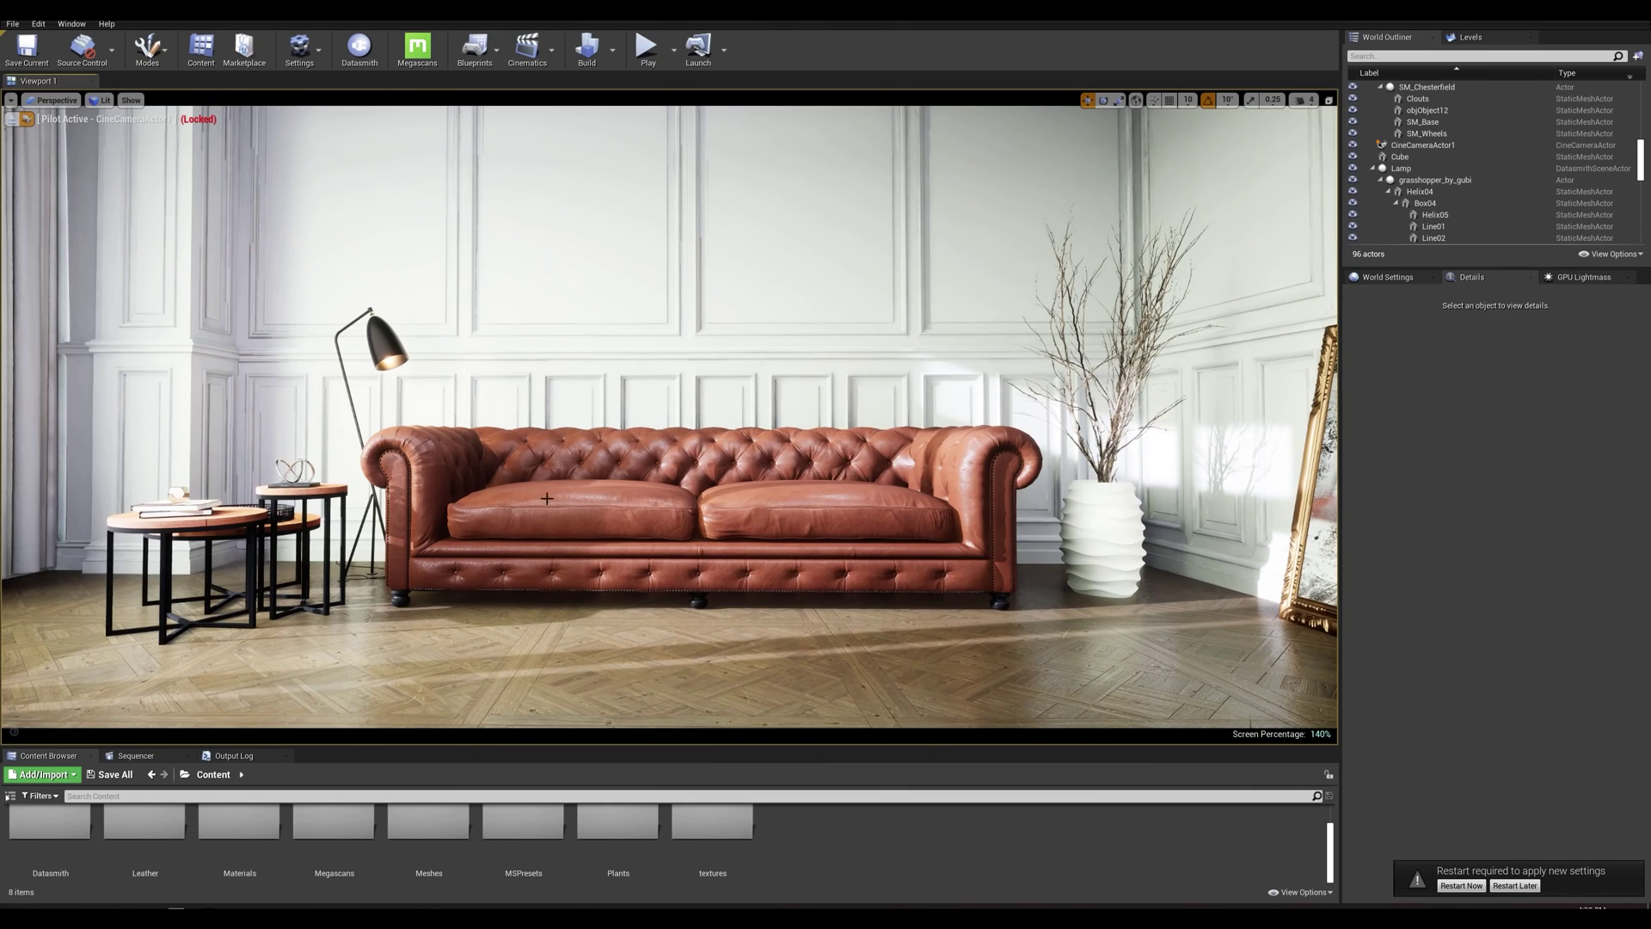
Search 'gpu' in Plugins to confirm GPU Lightmass is enabled, then choose Restart Later.
{"action": "left_click", "coordinate": [300, 50]}
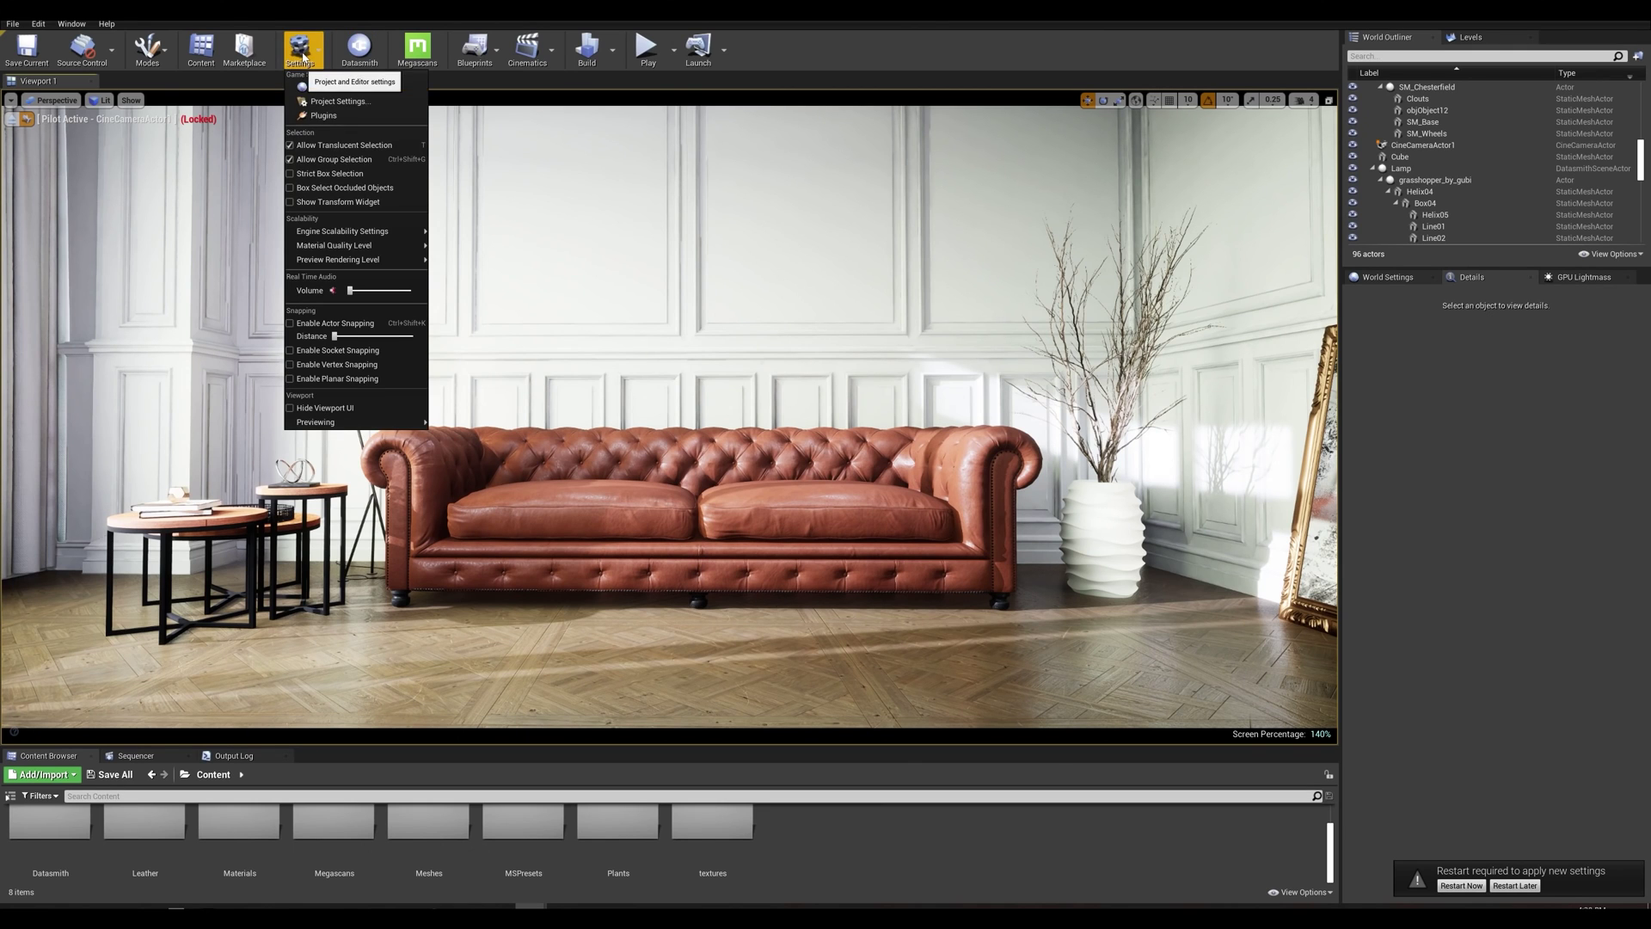
{"action": "left_click", "coordinate": [325, 115]}
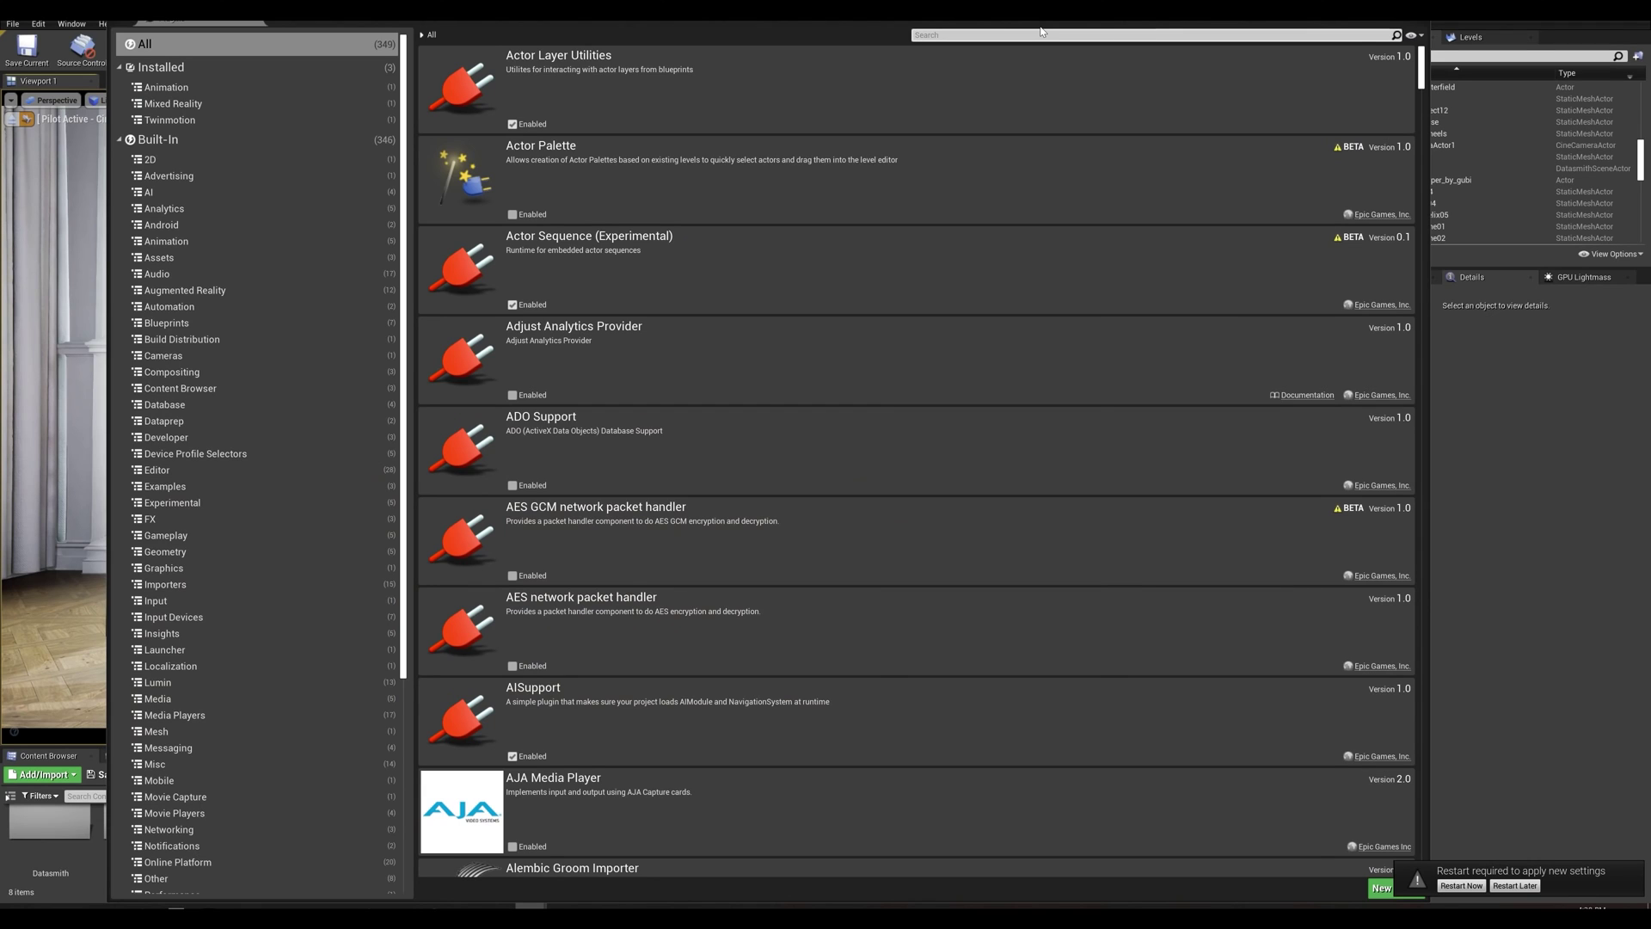
{"action": "type", "text": "gp"}
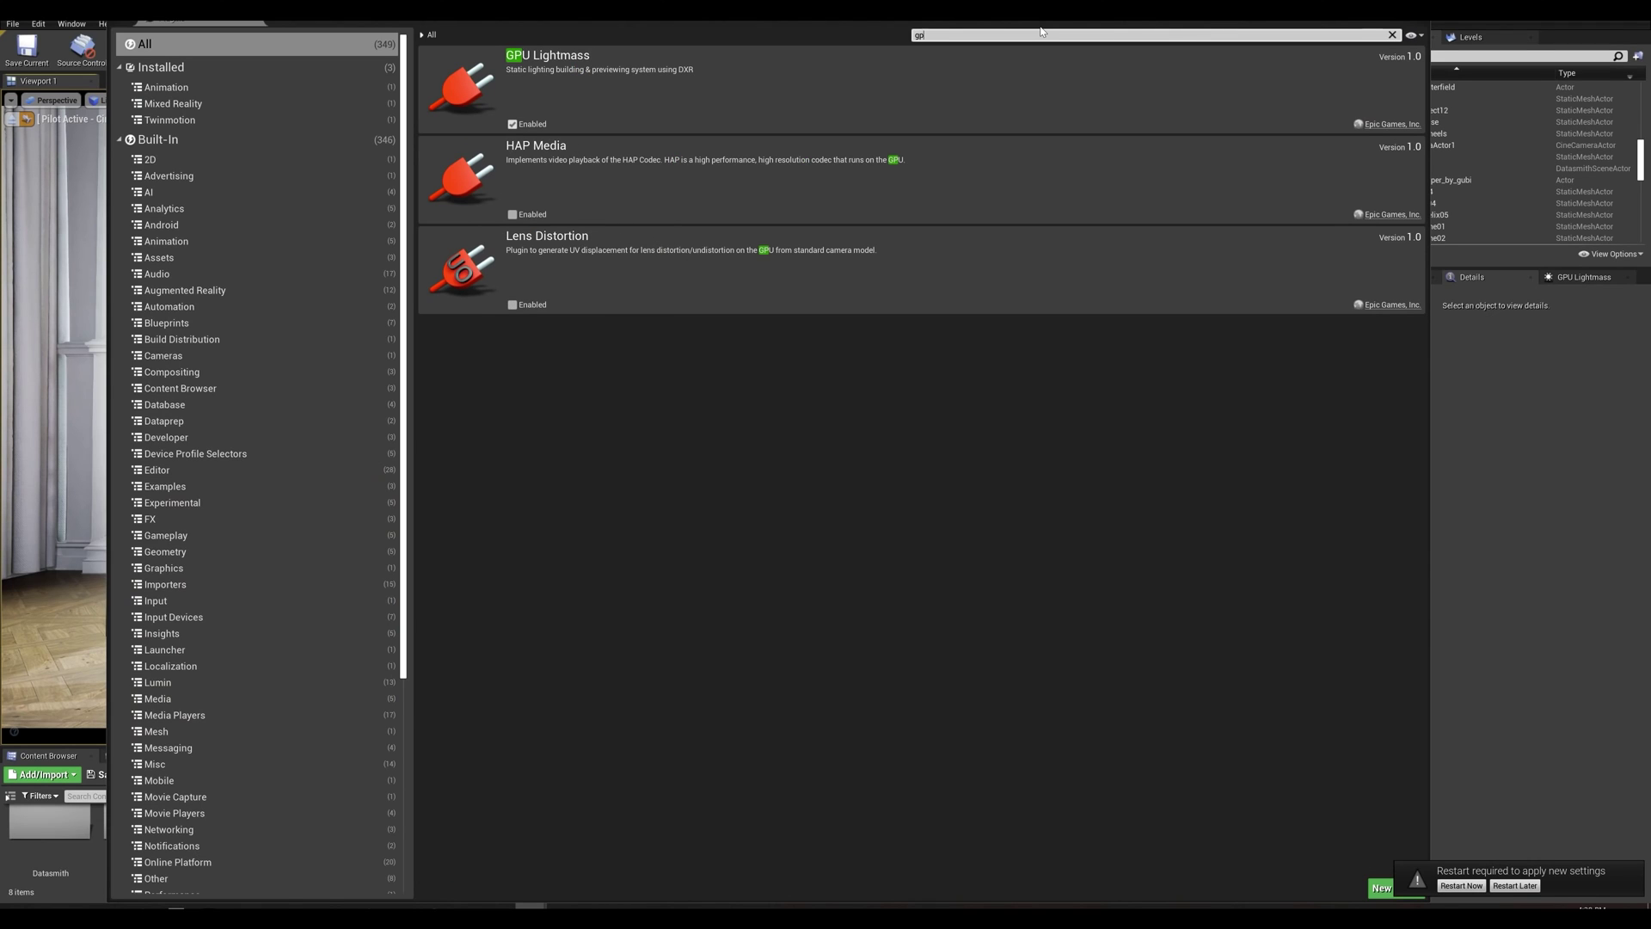
{"action": "type", "text": "u"}
{"action": "left_click", "coordinate": [1516, 886]}
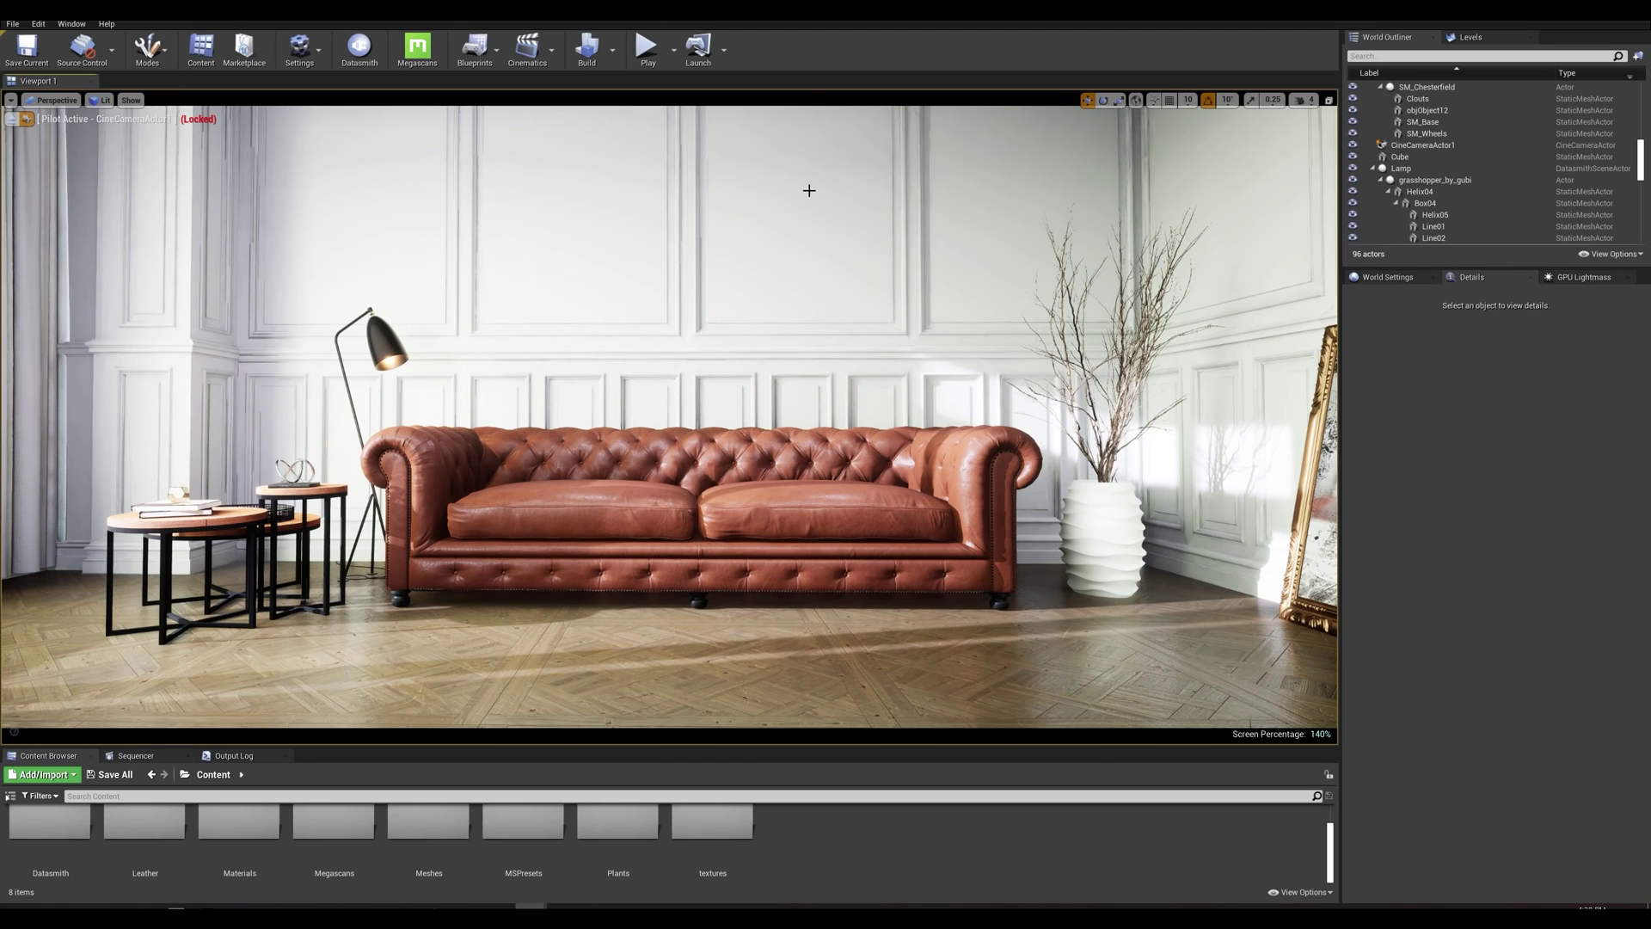
Search Project Settings for 'raytra' and 'rhi' to verify Ray Tracing and DirectX 12 Default RHI.
{"action": "left_click", "coordinate": [301, 49]}
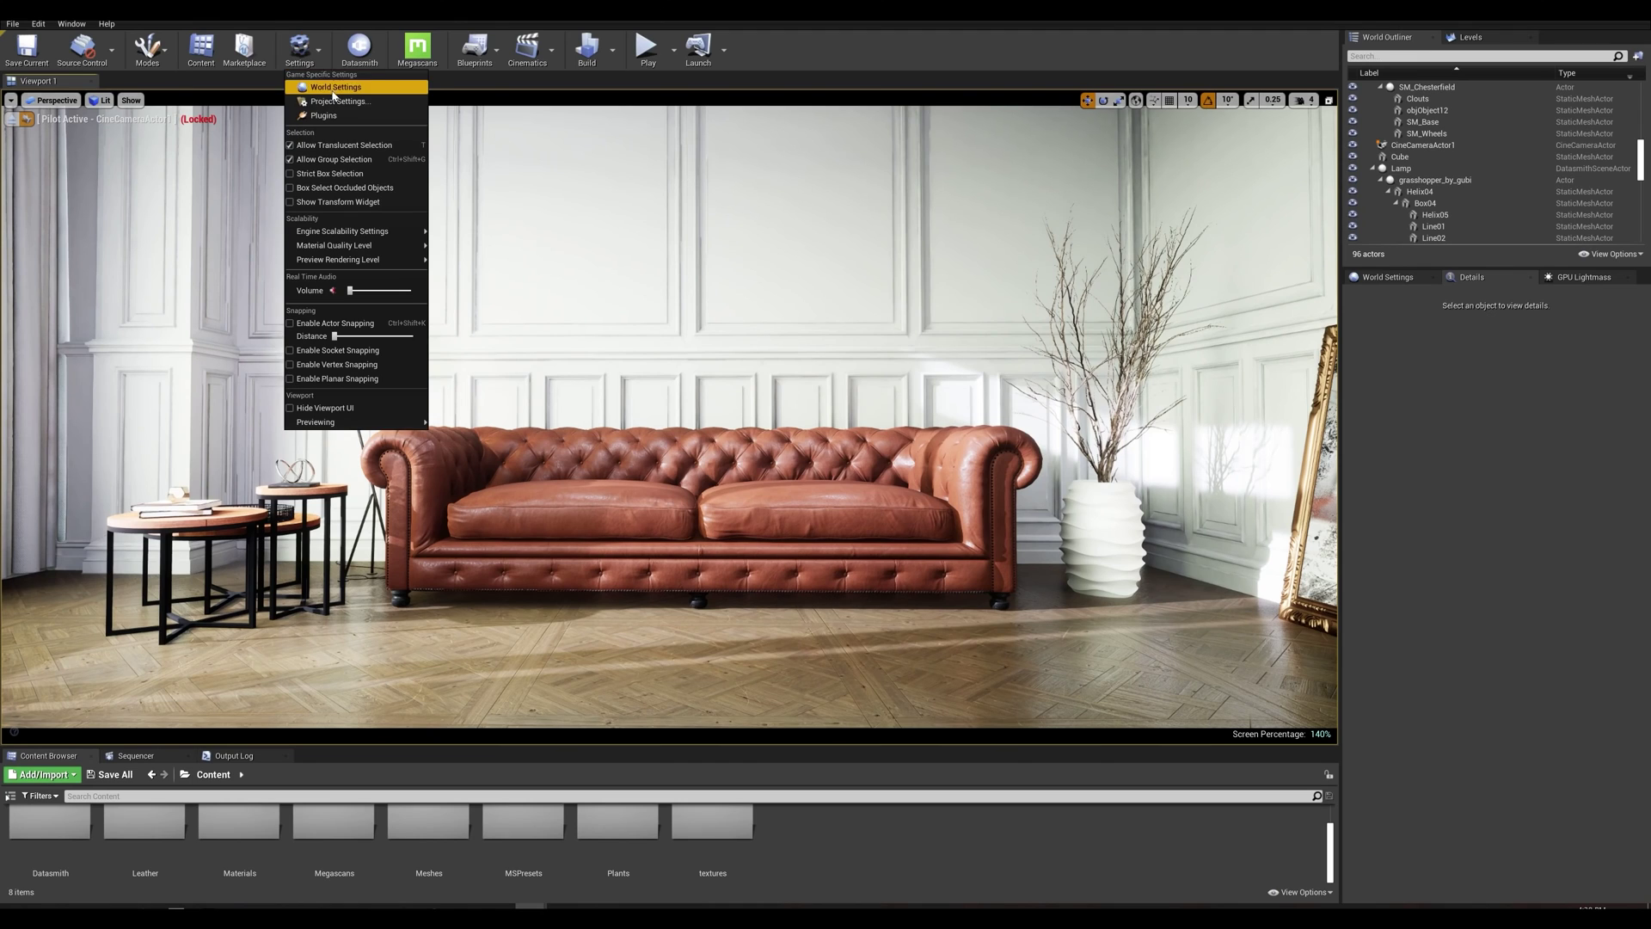
{"action": "left_click", "coordinate": [338, 101]}
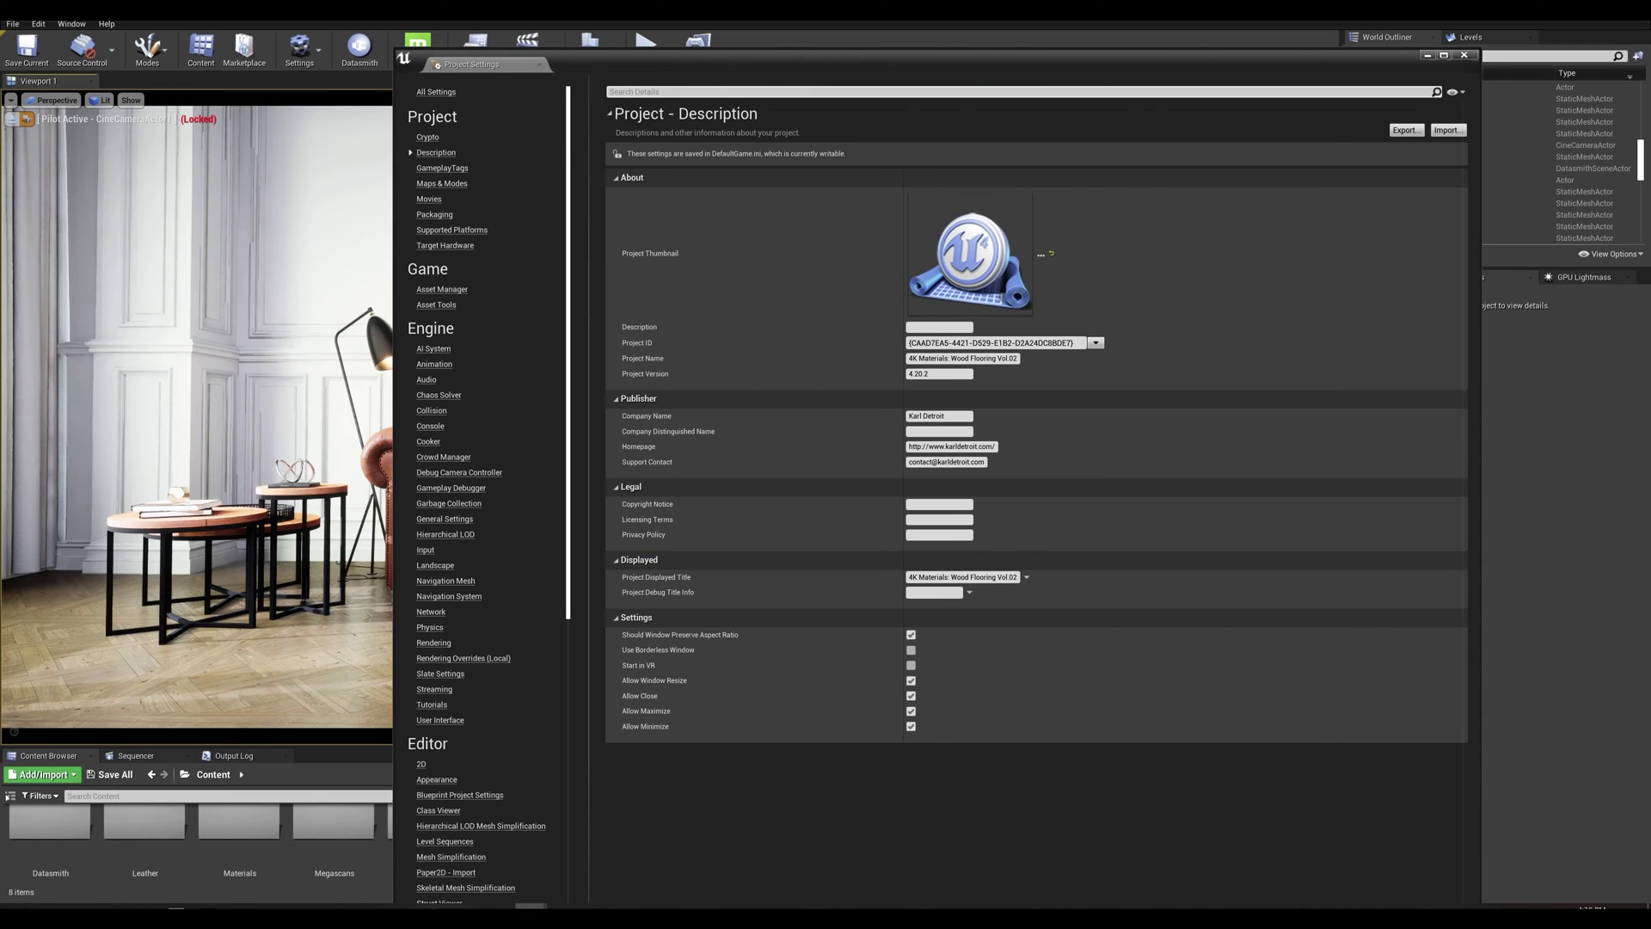
{"action": "type", "text": "raytracing"}
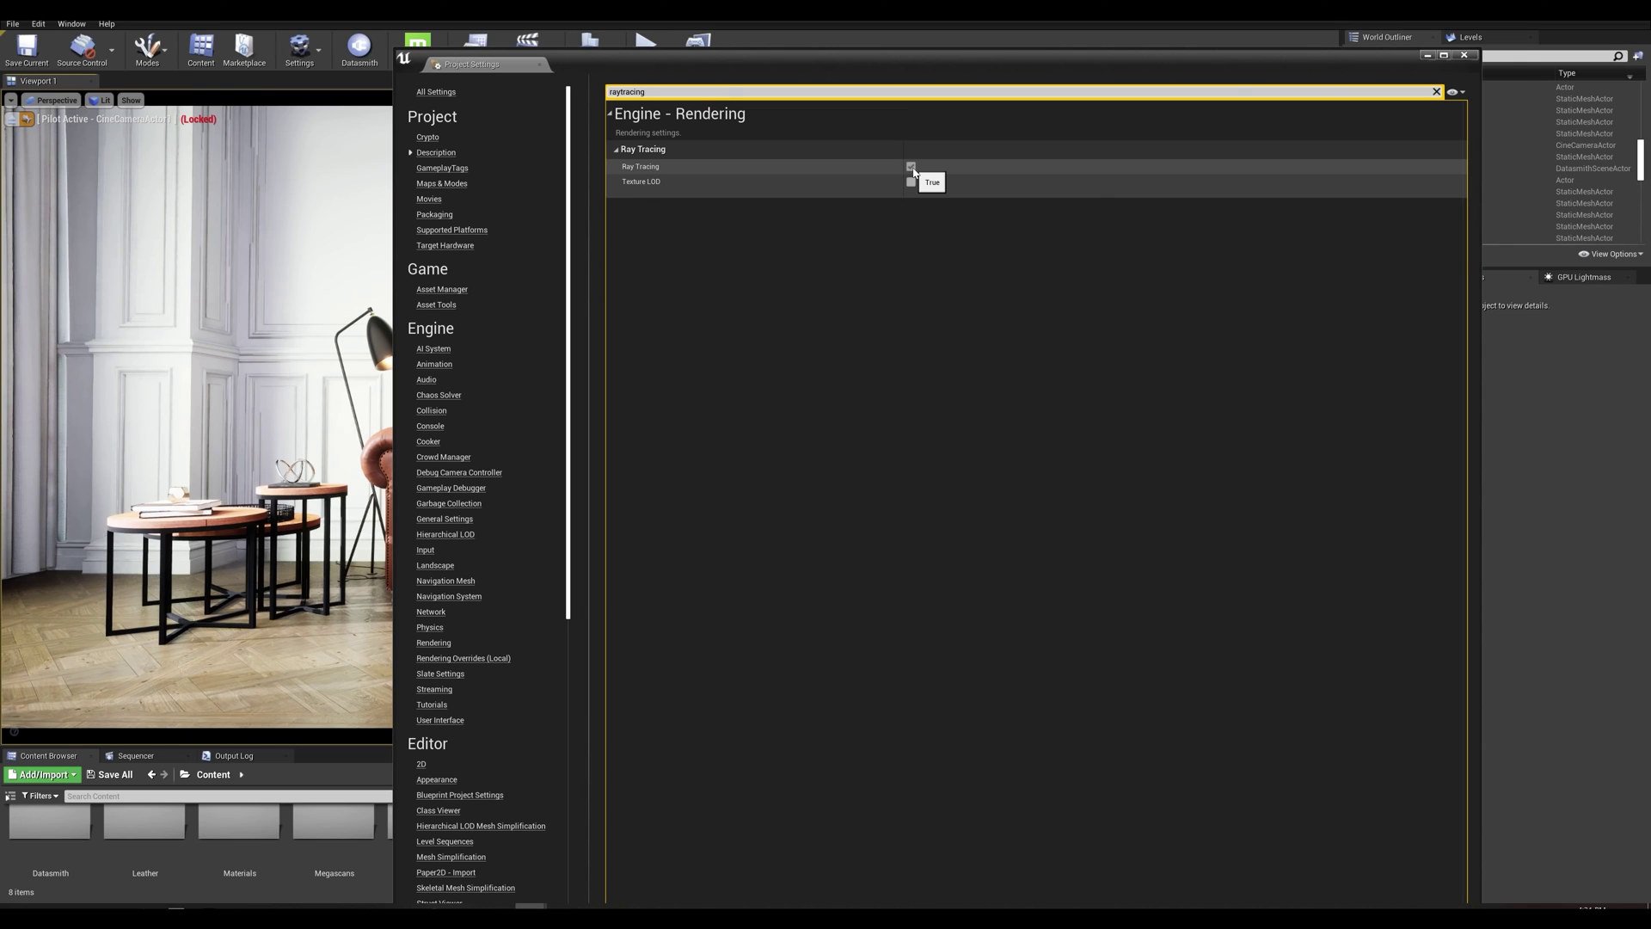
{"action": "left_click", "coordinate": [1436, 91]}
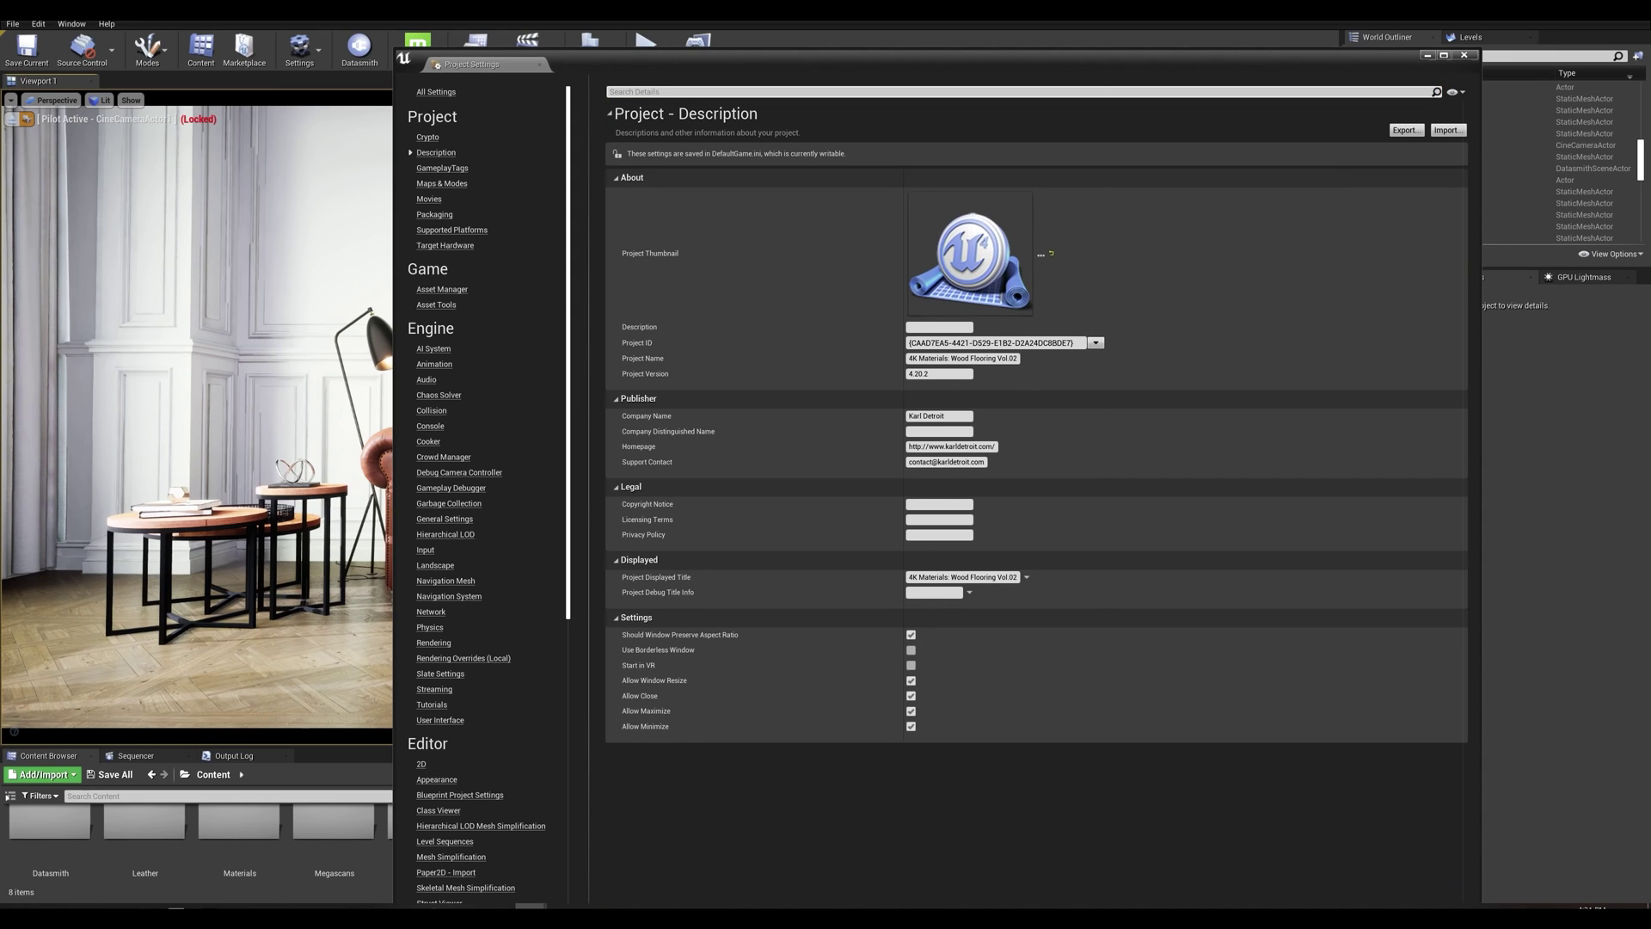
{"action": "type", "text": "rhi"}
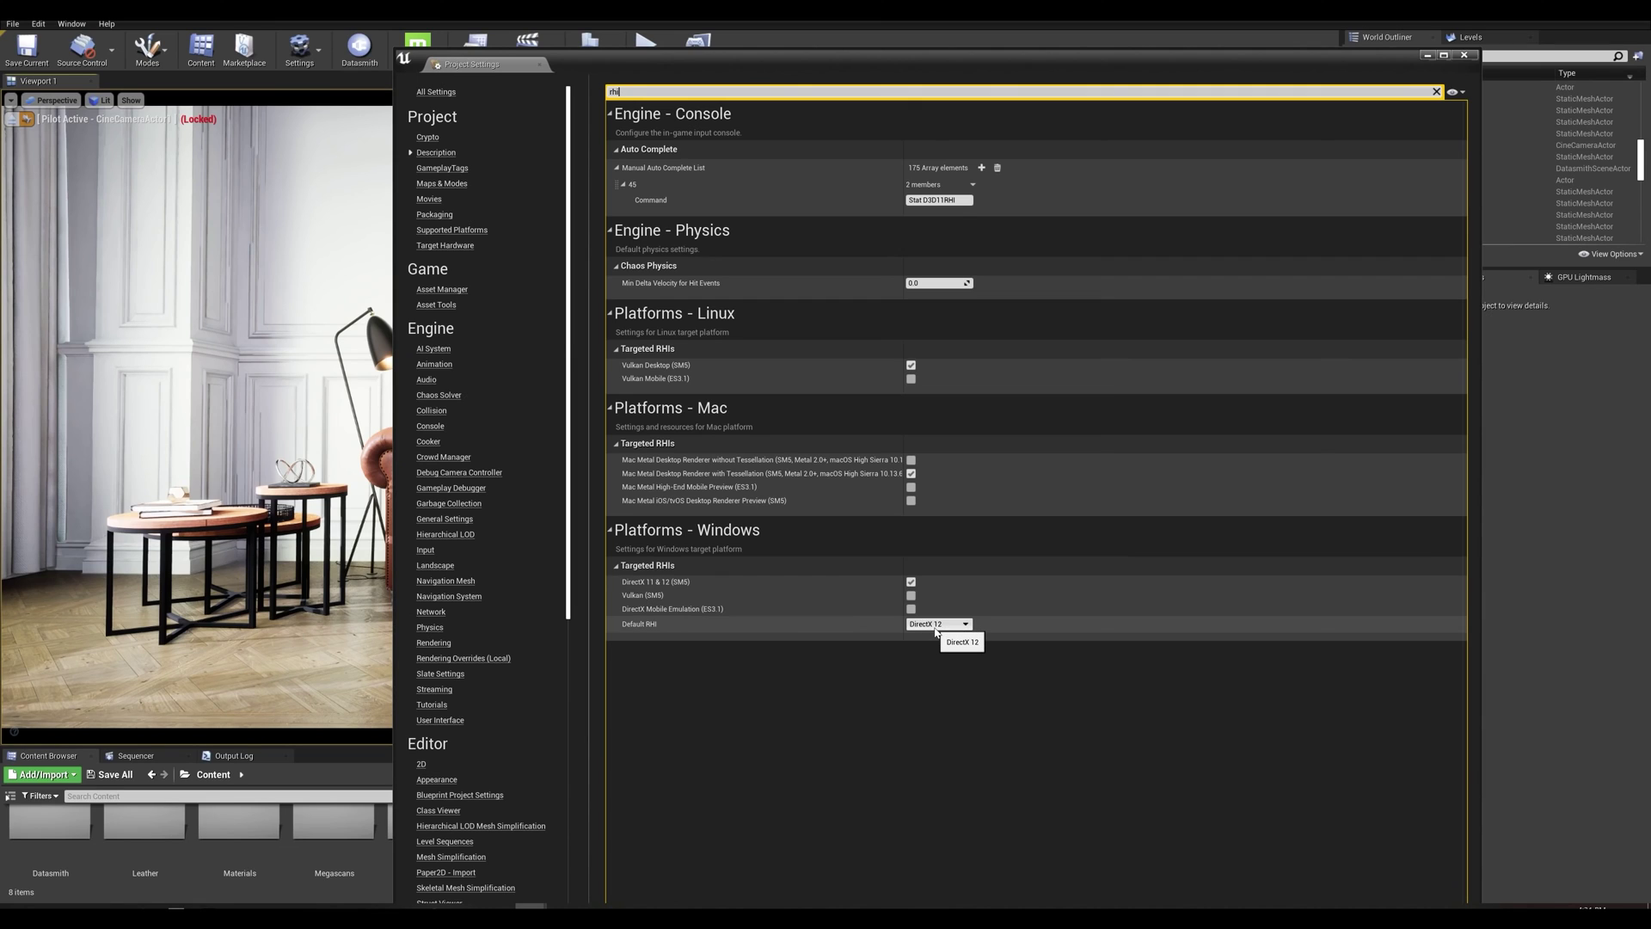
{"action": "left_click", "coordinate": [1436, 91]}
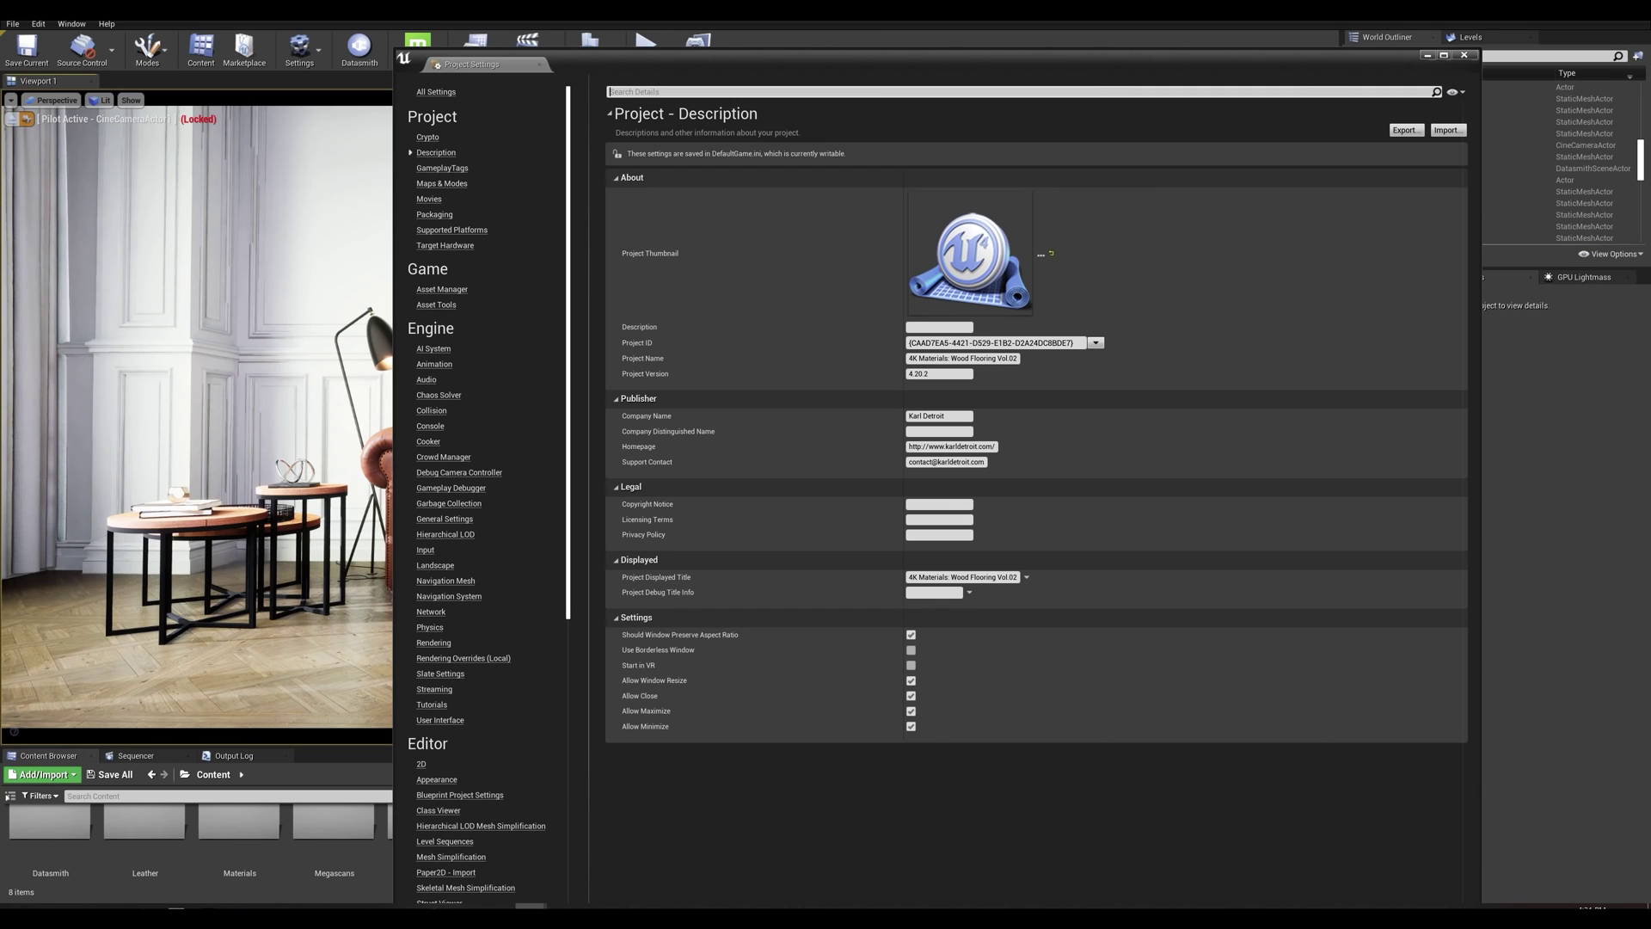
Search 'virtual texture' to confirm virtual texture support and virtual texture lightmaps are enabled.
{"action": "type", "text": "virtual te"}
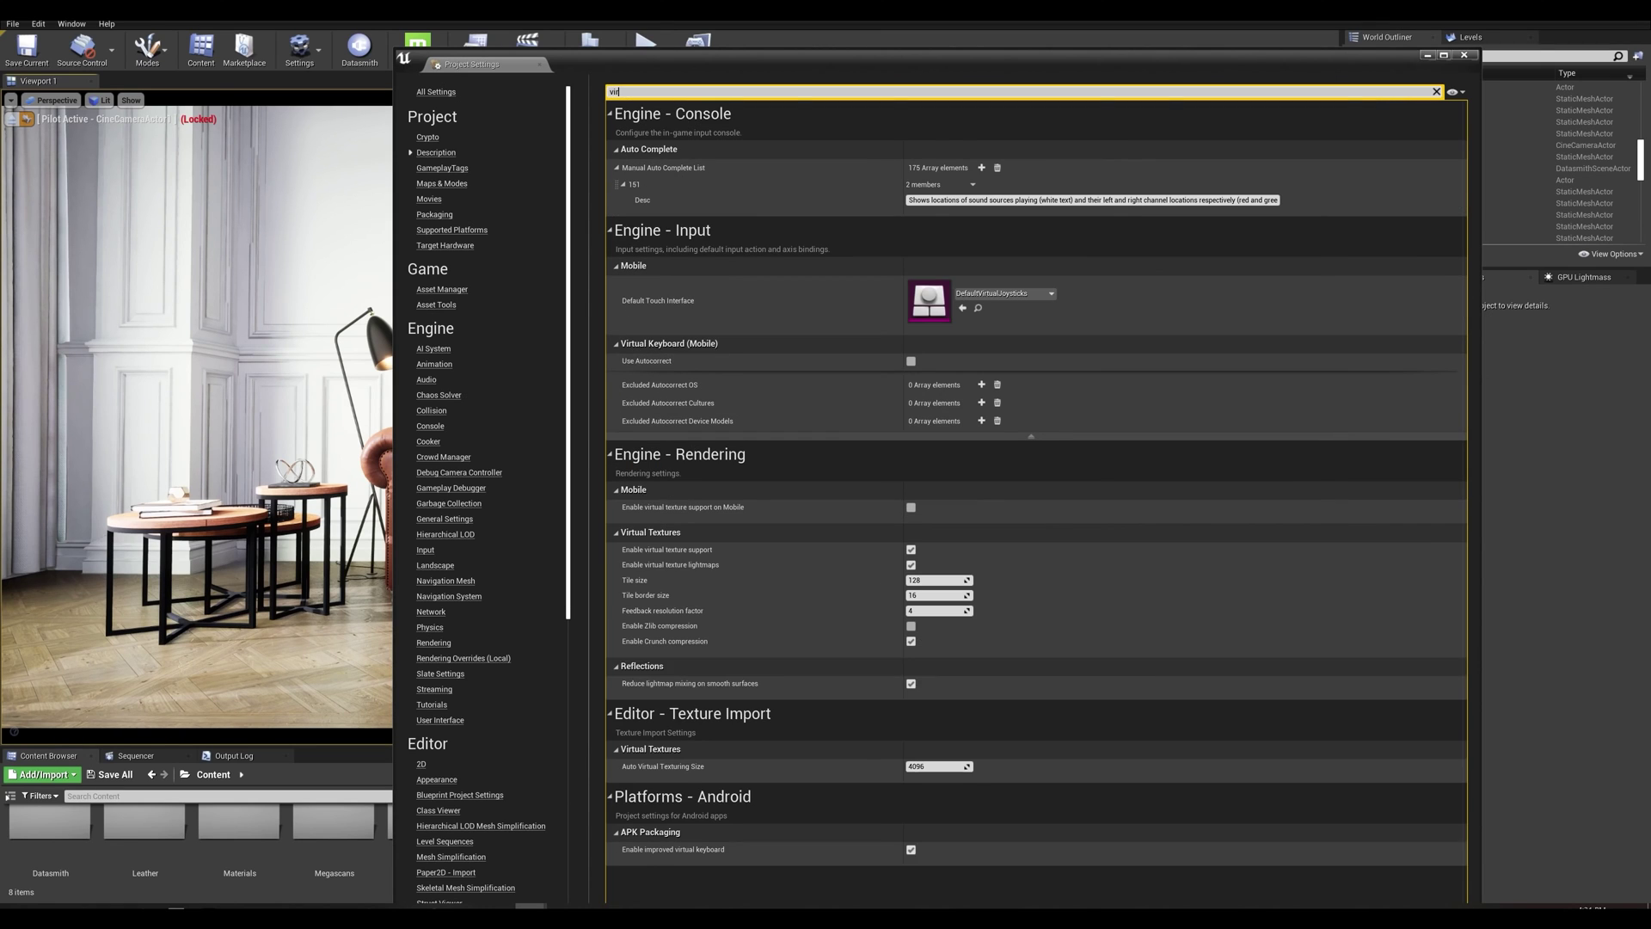
{"action": "type", "text": "xture"}
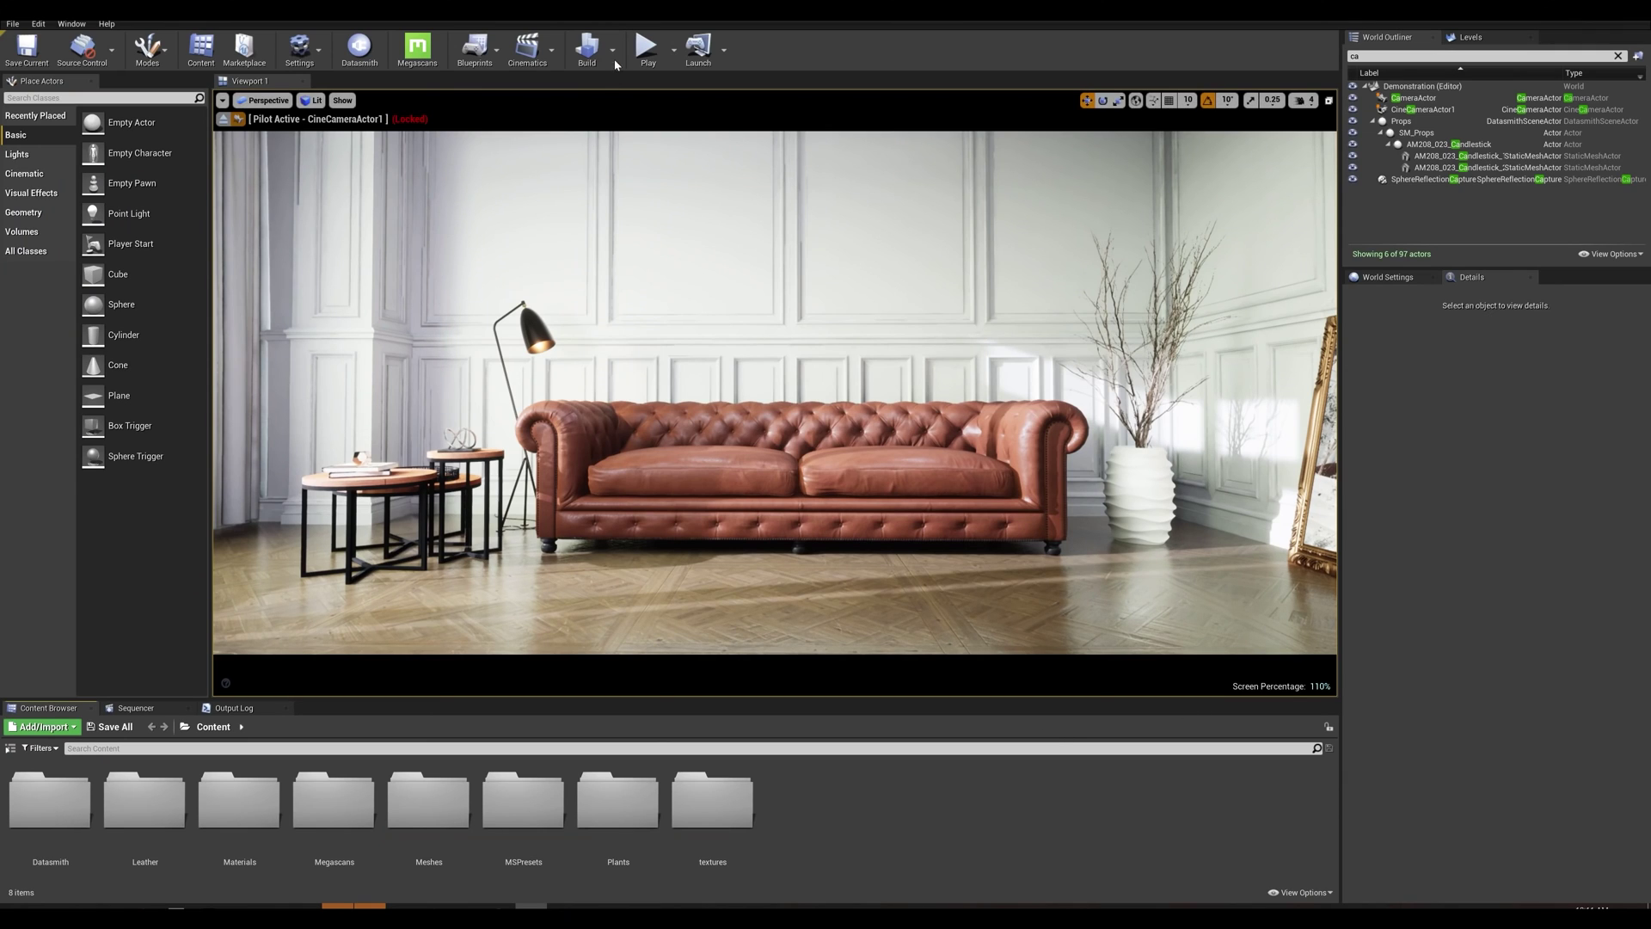
Open Build > GPU Lightmass, dock it beside Details, and filter the outliner by 'post'.
{"action": "left_click", "coordinate": [613, 54]}
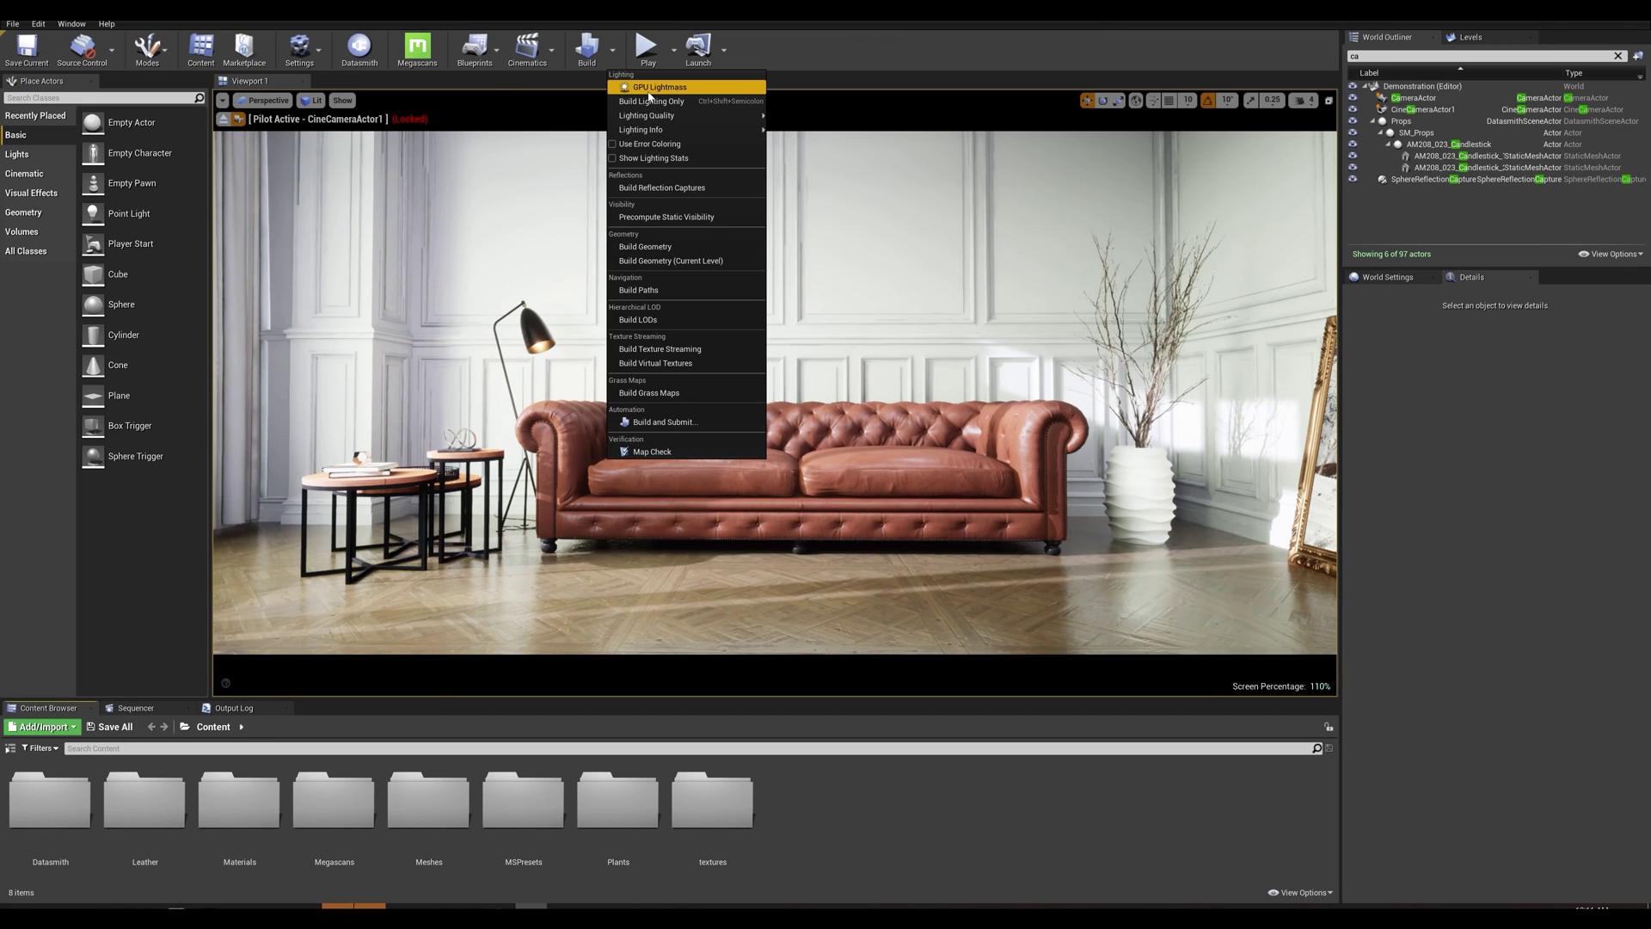
{"action": "left_click", "coordinate": [649, 89]}
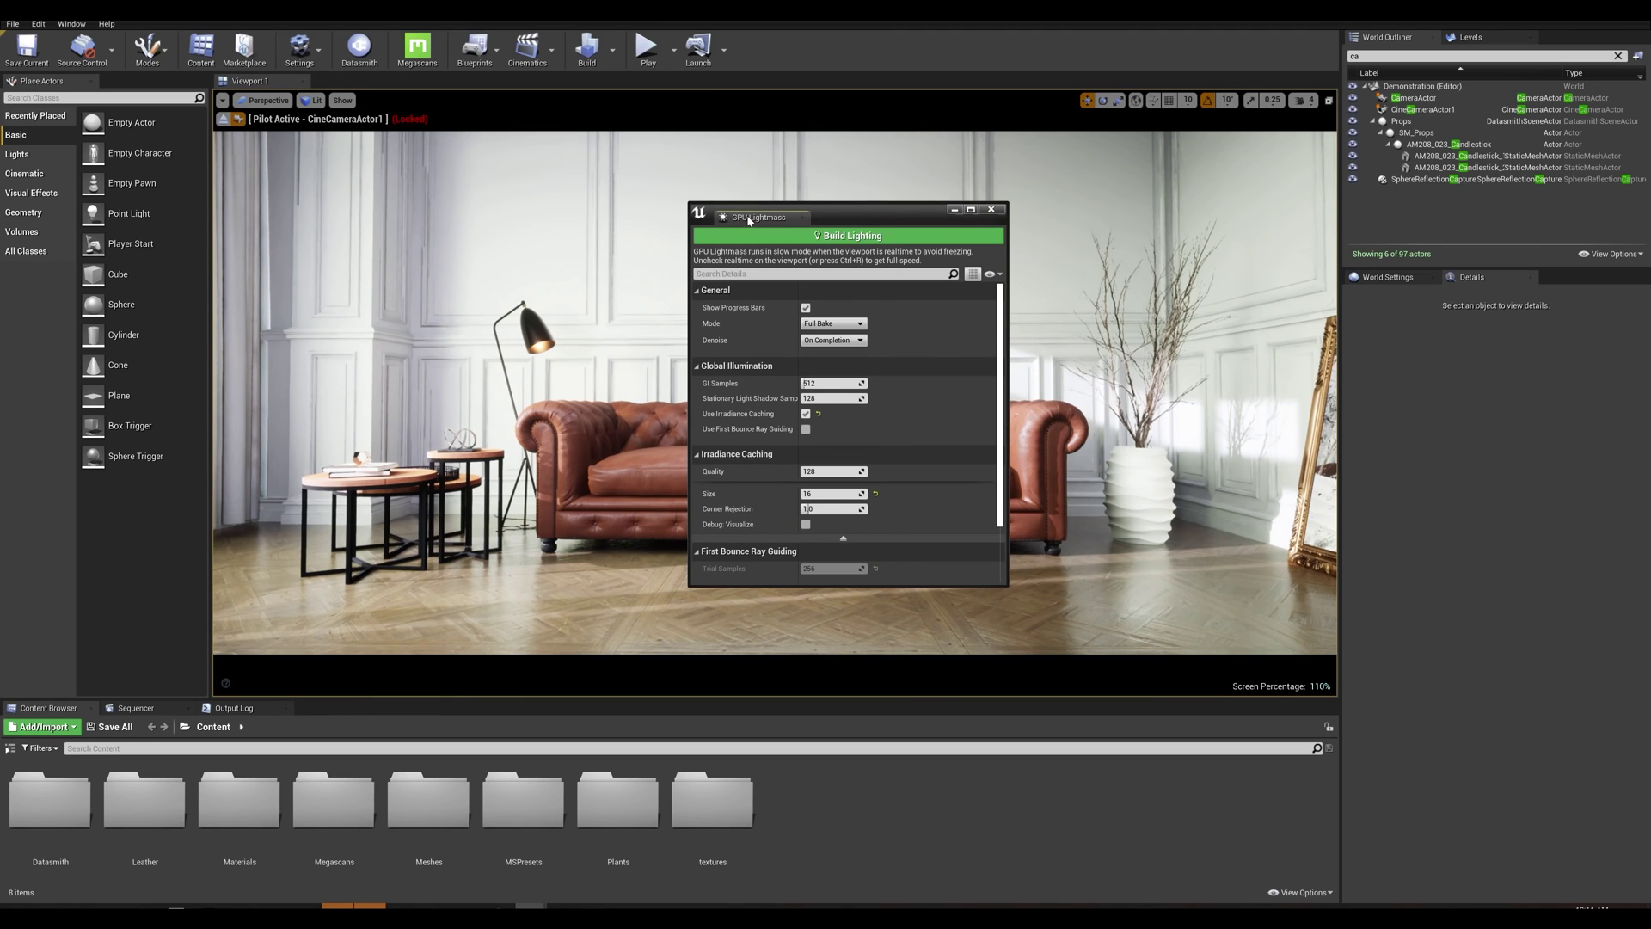
{"action": "left_click_drag", "start_coordinate": [748, 217], "coordinate": [1544, 289]}
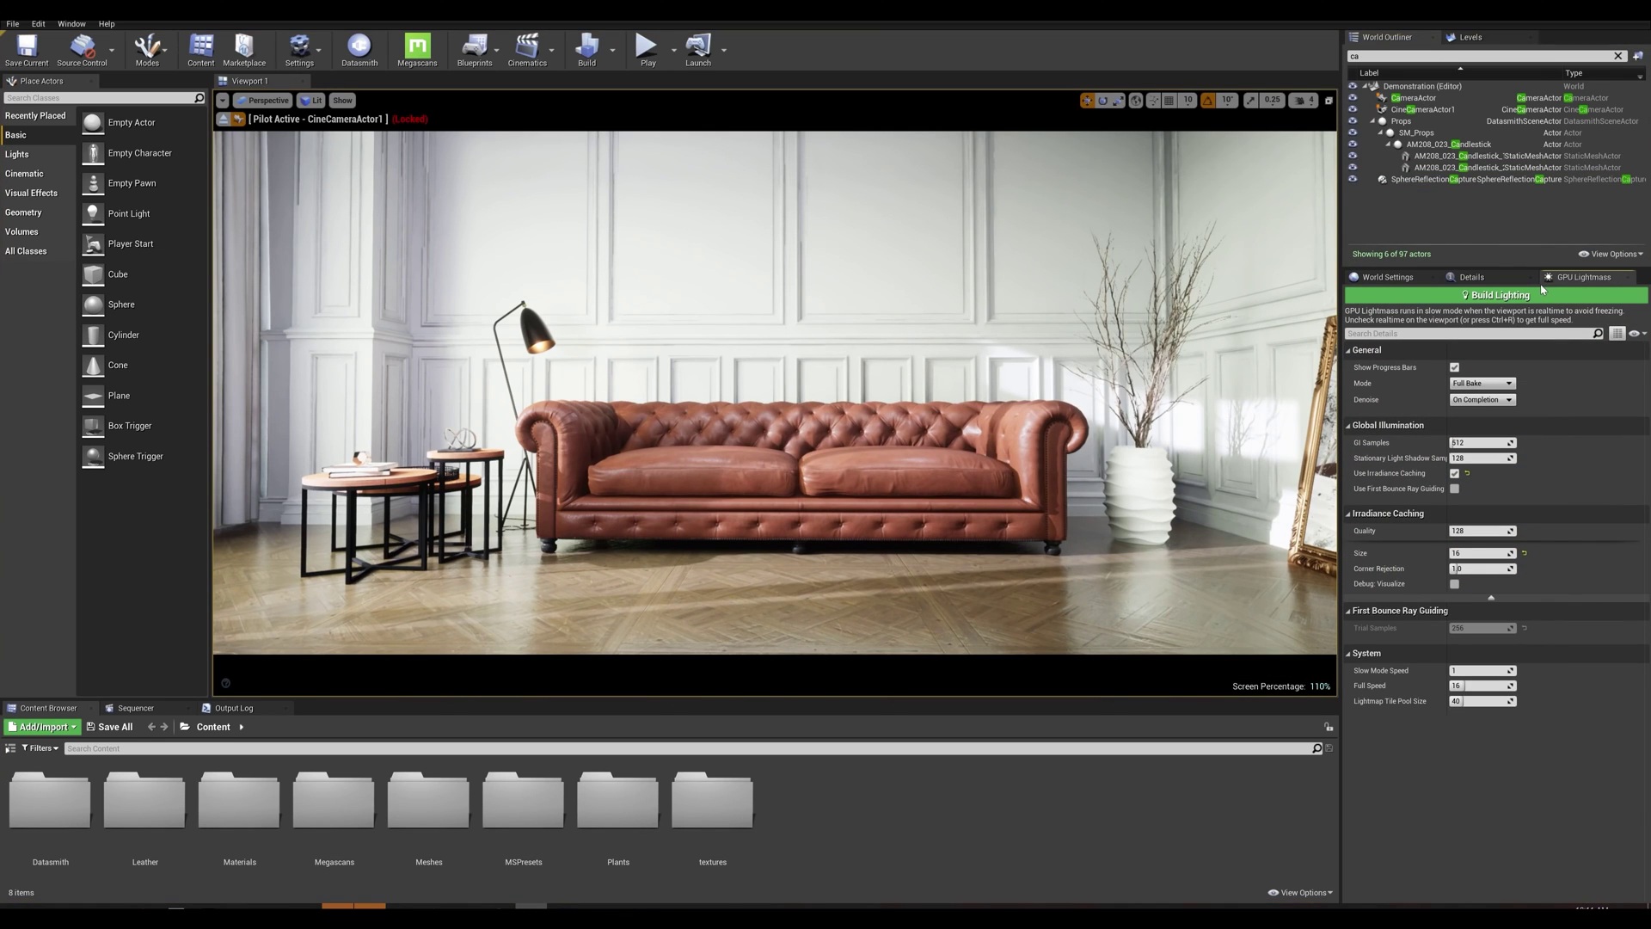
{"action": "key", "text": "BackSpace"}
{"action": "key", "text": "BackSpace"}
{"action": "type", "text": "post"}
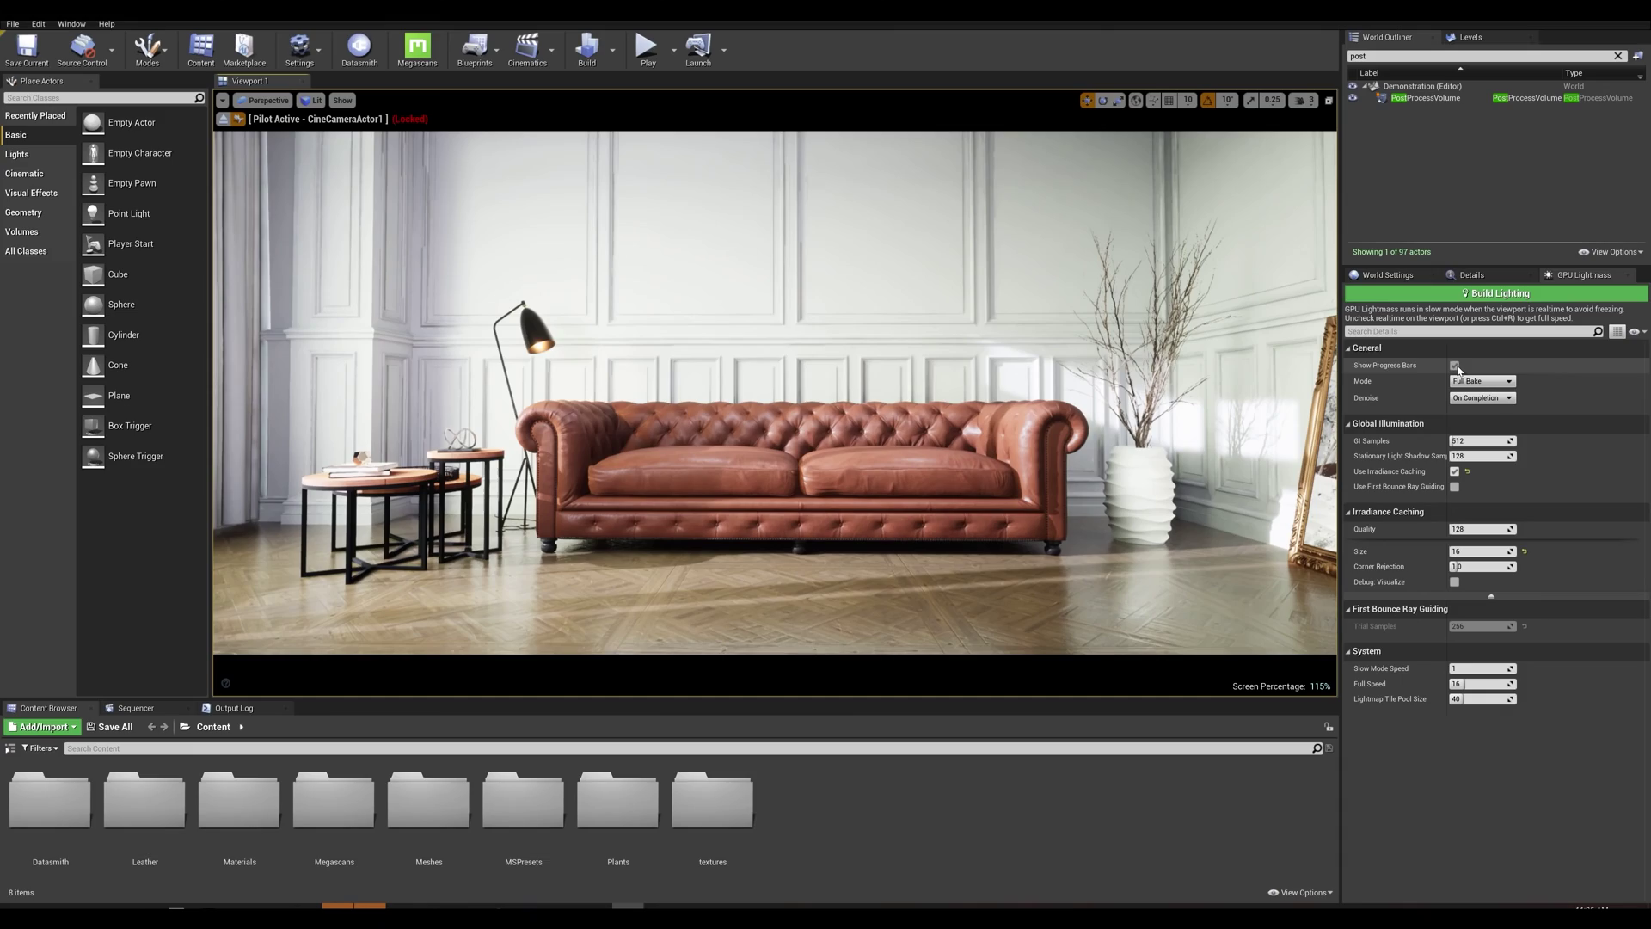
Start the GPU Lightmass bake, leave the cinematic camera, and tilt up to watch walls and ceiling.
{"action": "left_click", "coordinate": [1498, 295]}
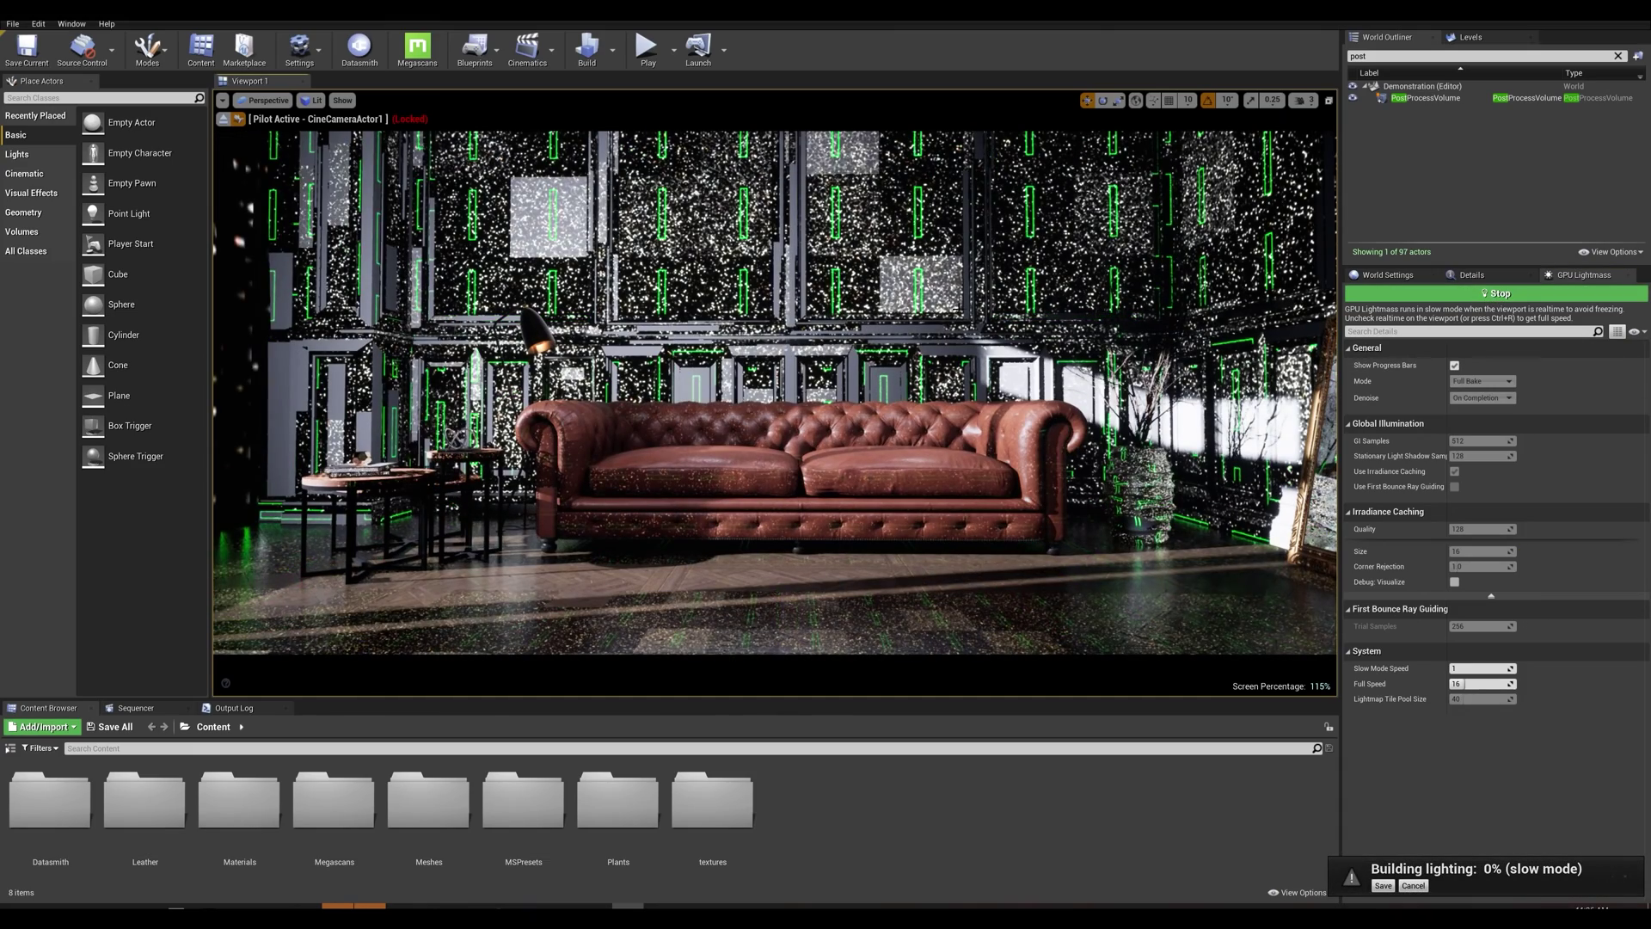
{"action": "left_click", "coordinate": [237, 118]}
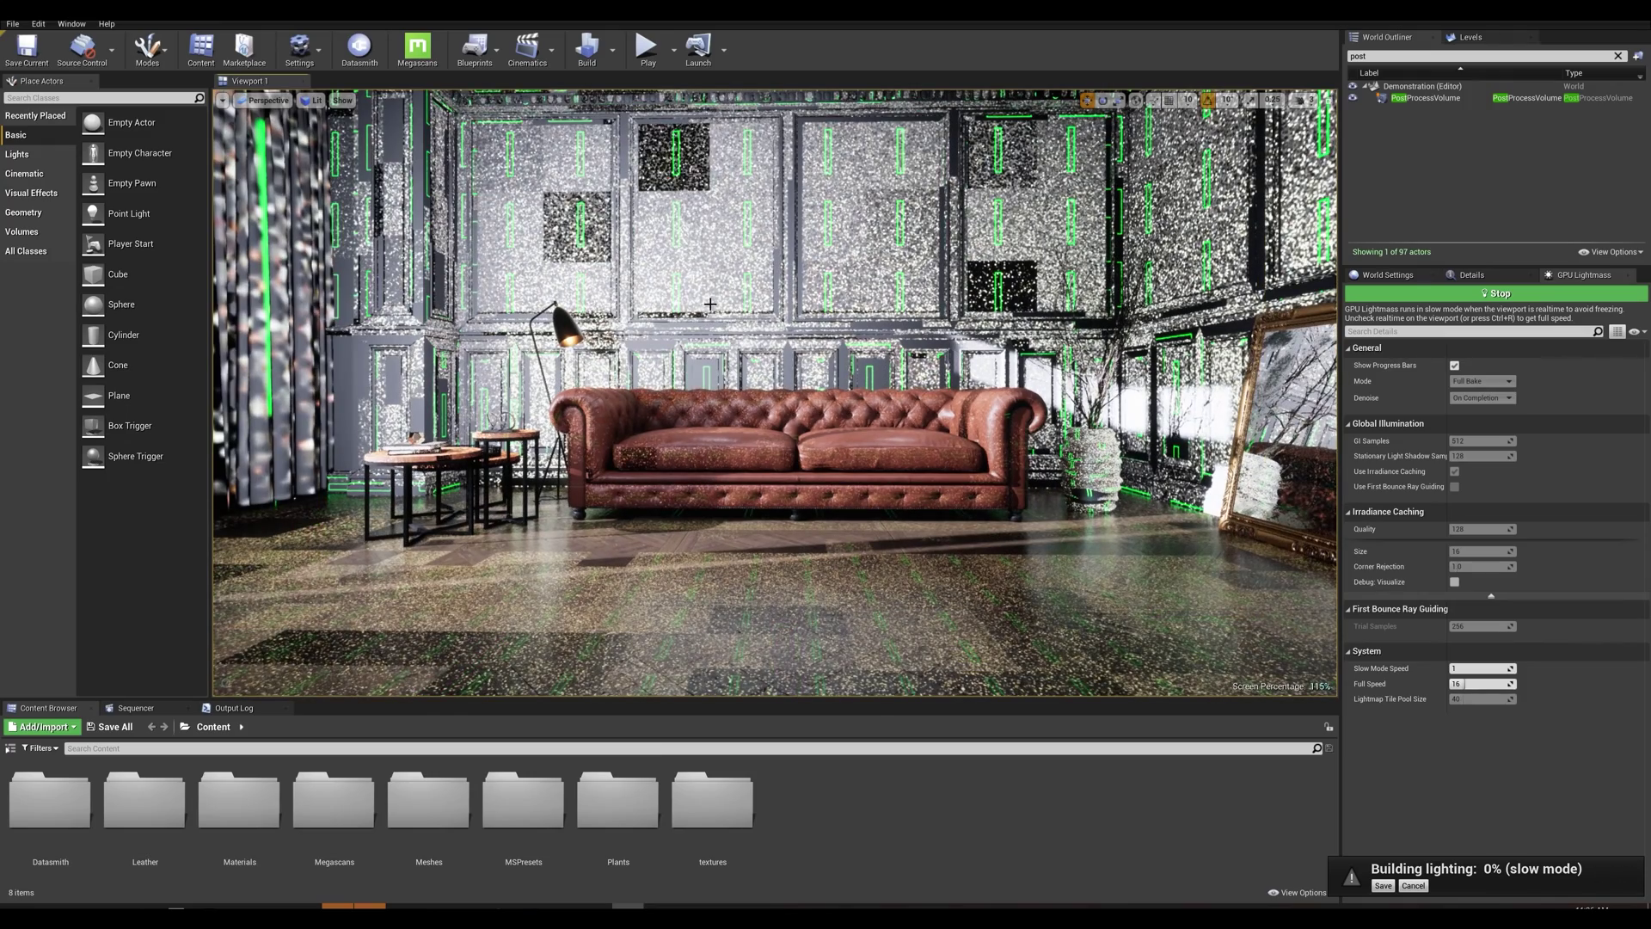
{"action": "right_click_drag", "start_coordinate": [711, 303], "coordinate": [832, 322]}
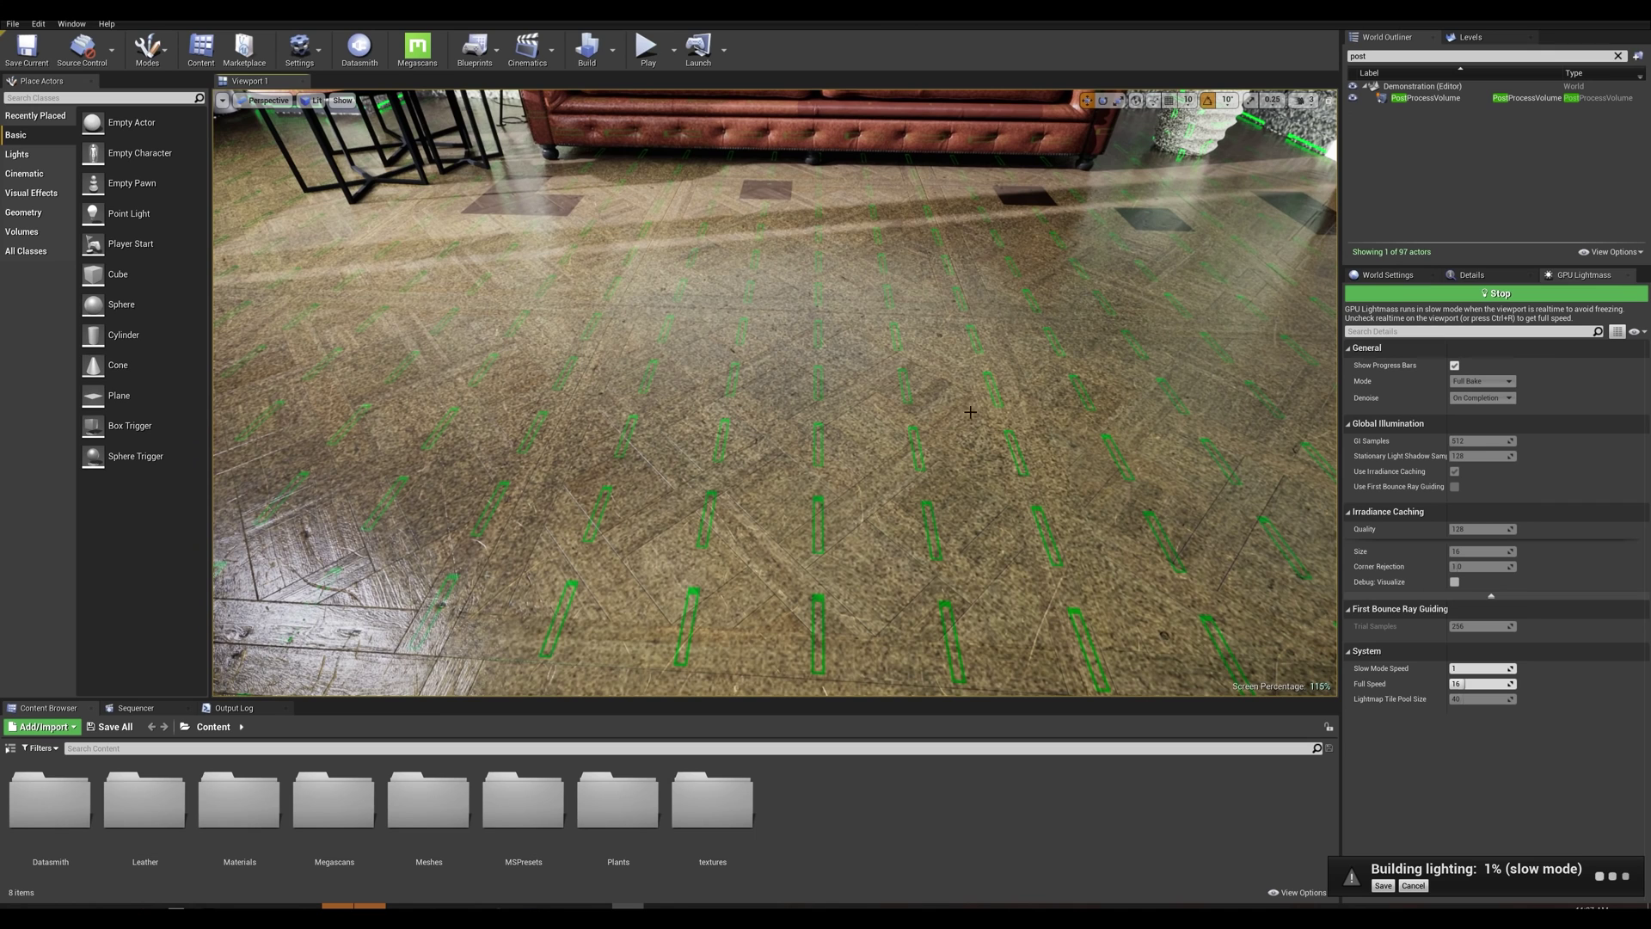
Stop the bake and set the floor's Overridden Light Map Res to 512.
{"action": "left_click", "coordinate": [1471, 298]}
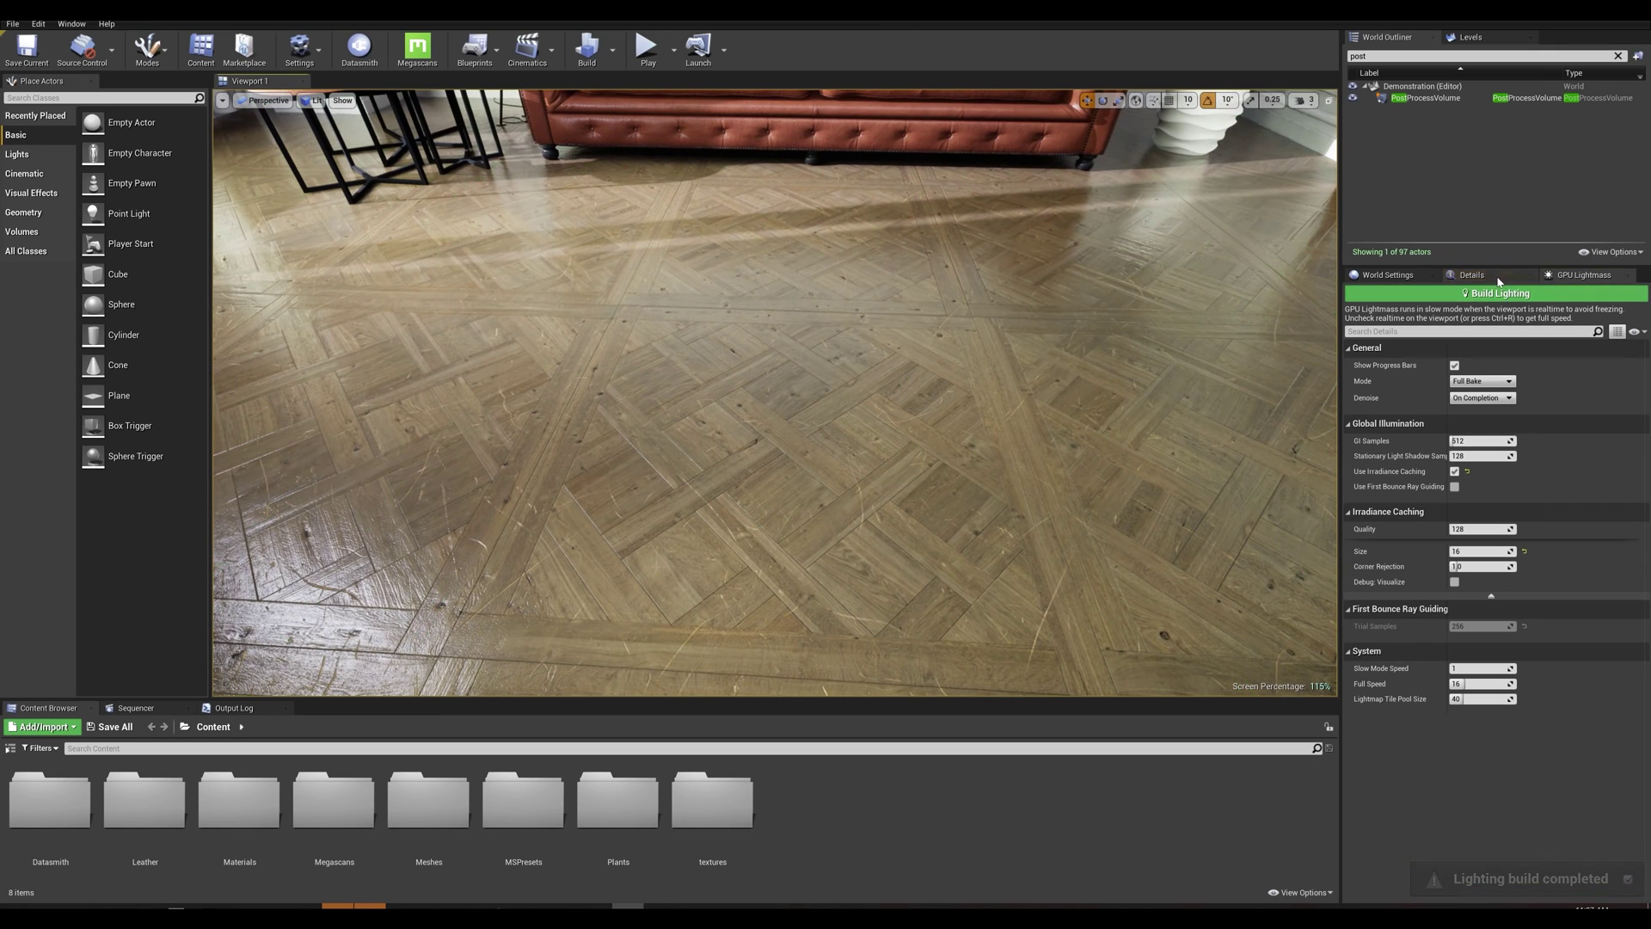
{"action": "left_click", "coordinate": [1497, 275]}
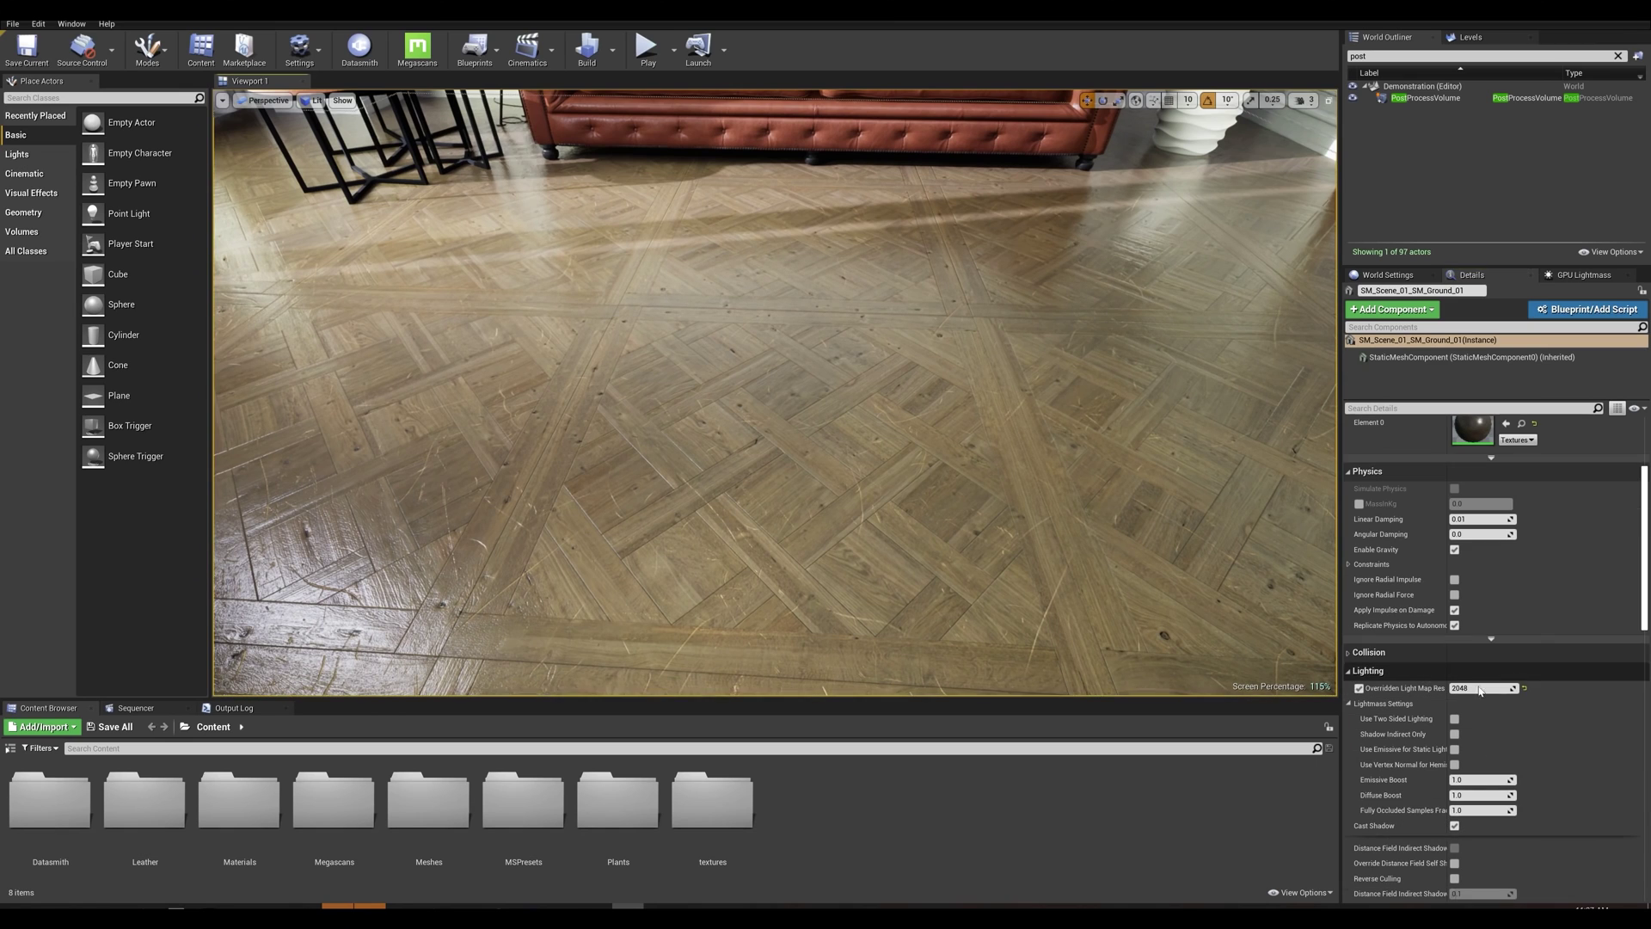
{"action": "left_click", "coordinate": [1479, 688]}
{"action": "type", "text": "512"}
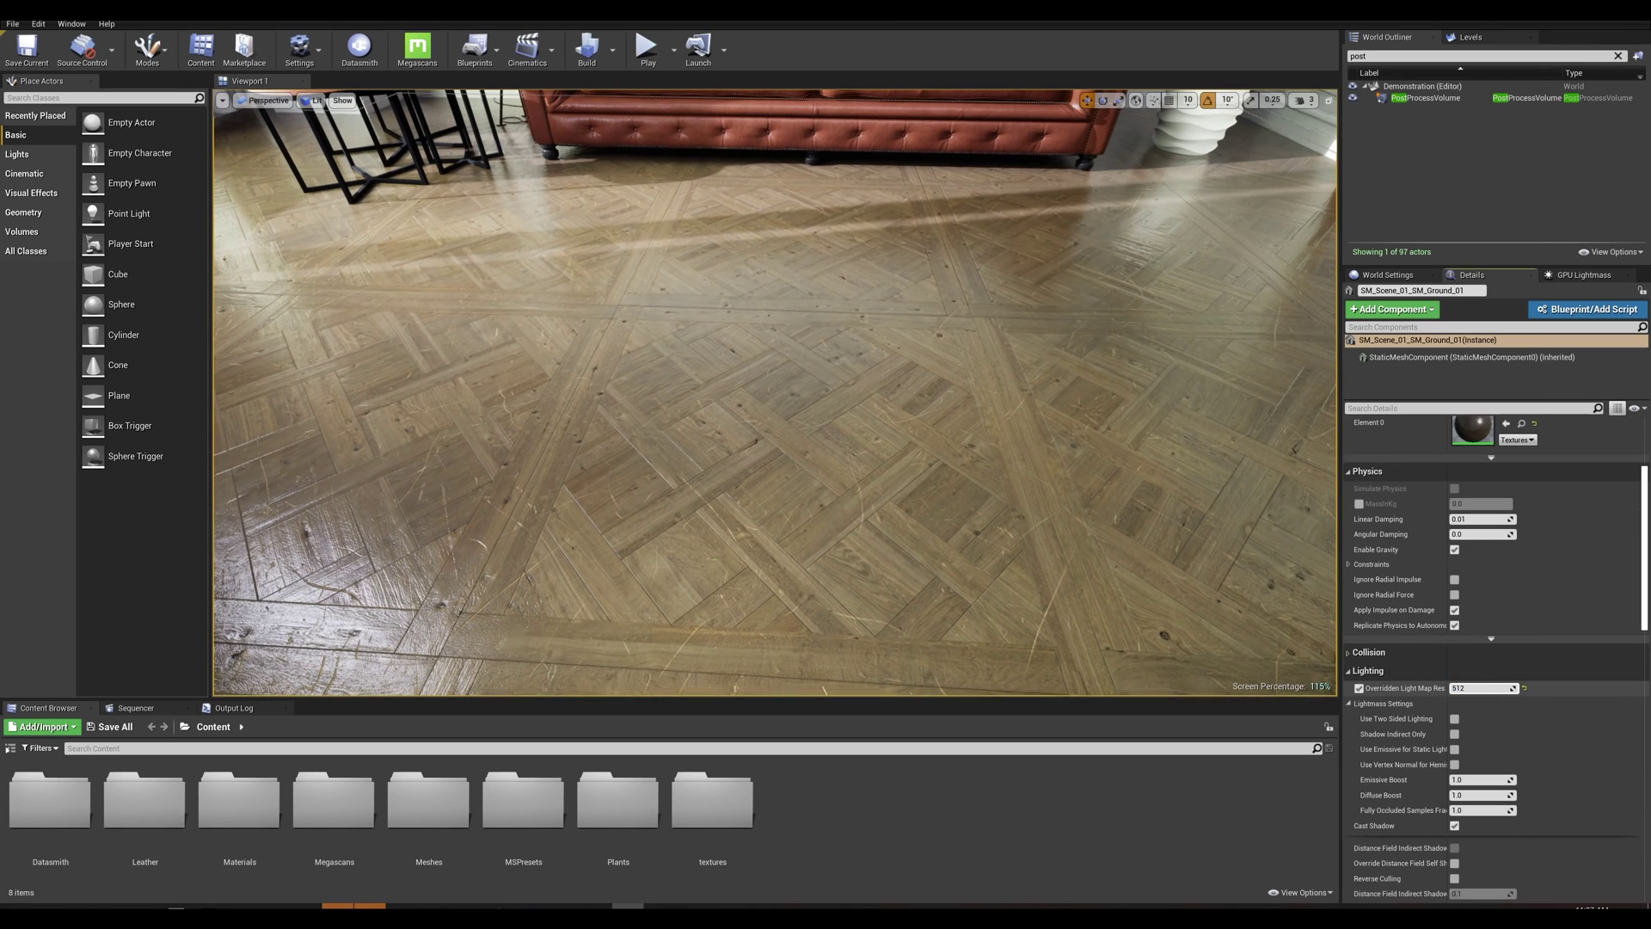
{"action": "key", "text": "Return"}
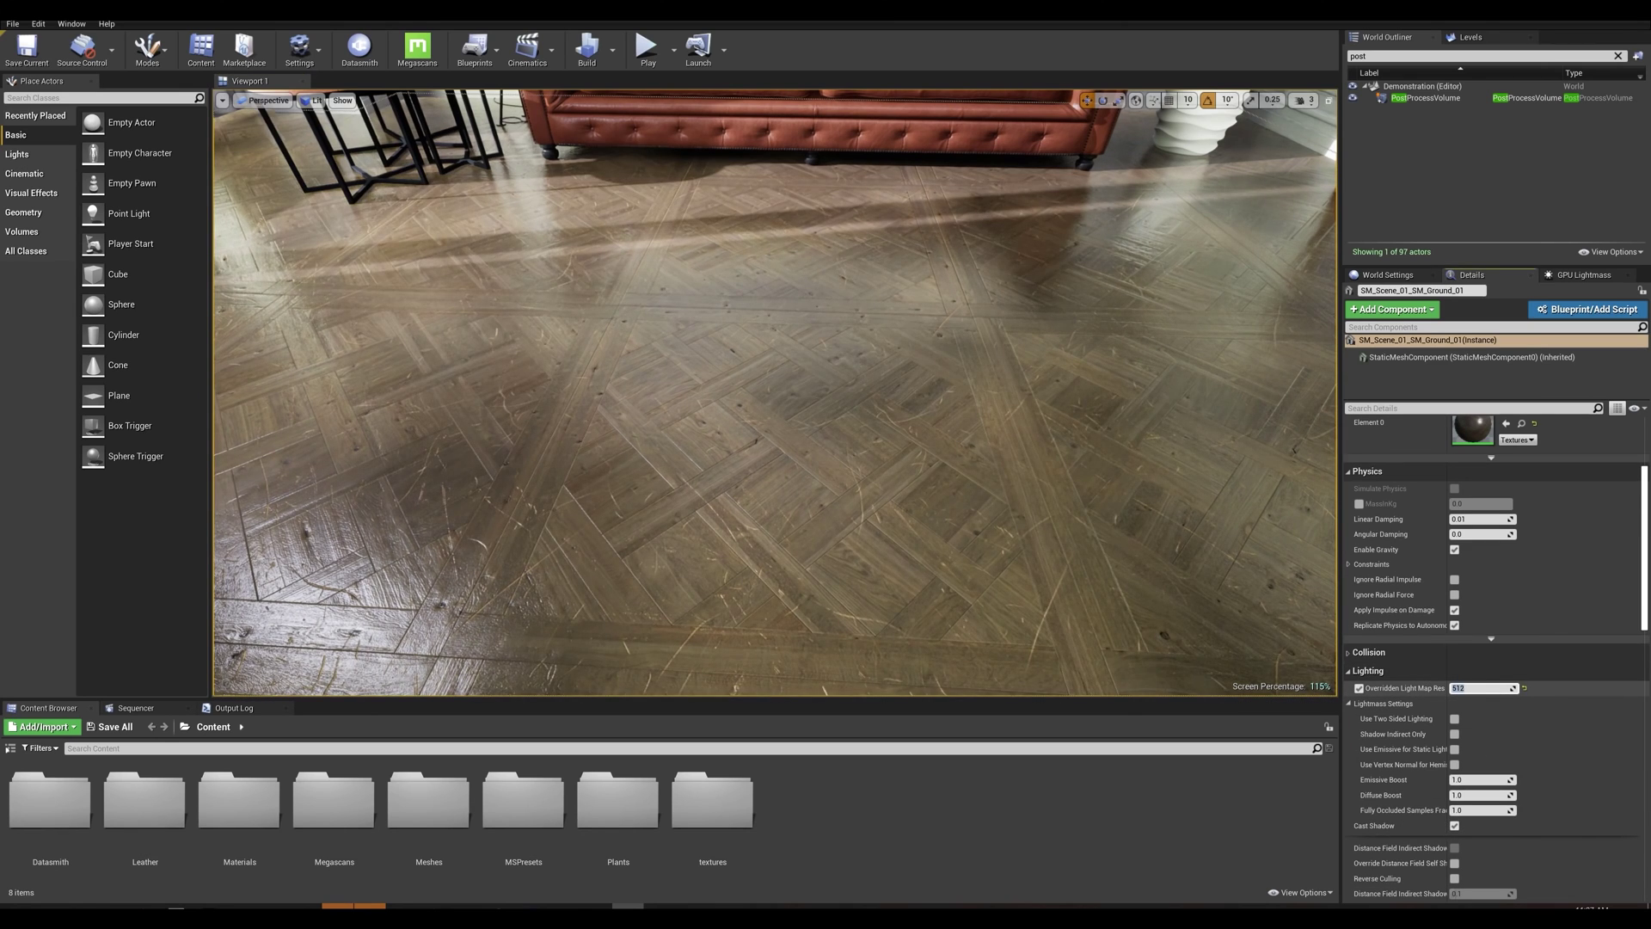
{"action": "left_click", "coordinate": [1584, 275]}
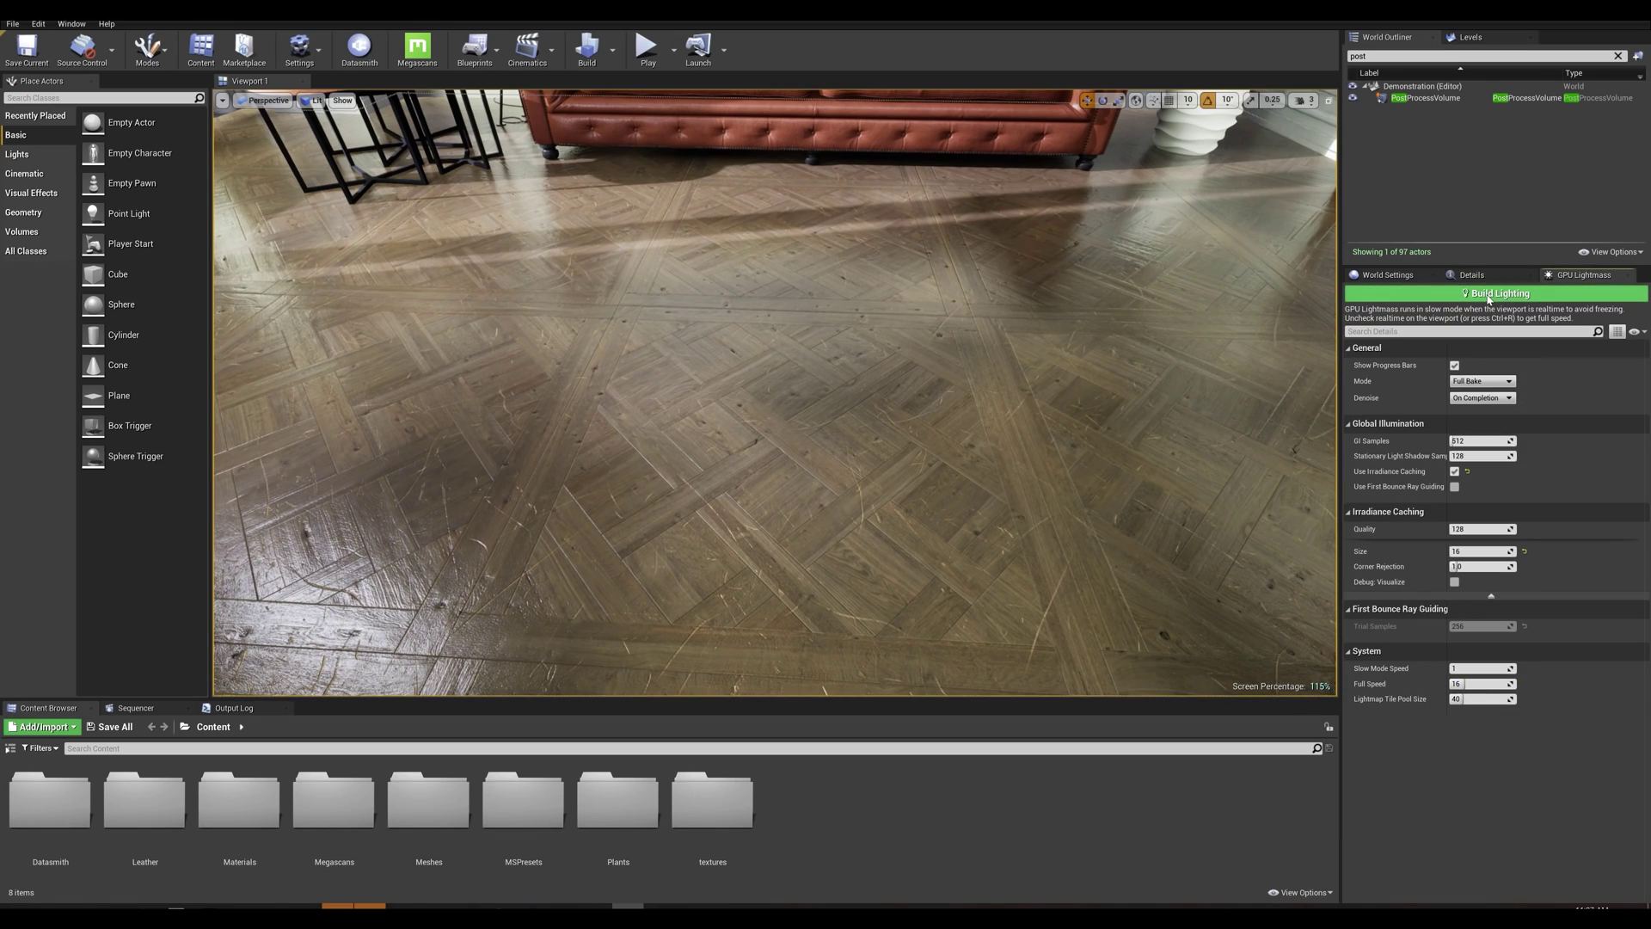
Rebuild lighting, frame the sofa, and disable realtime with Ctrl+R so the bake runs full speed.
{"action": "left_click", "coordinate": [1489, 295]}
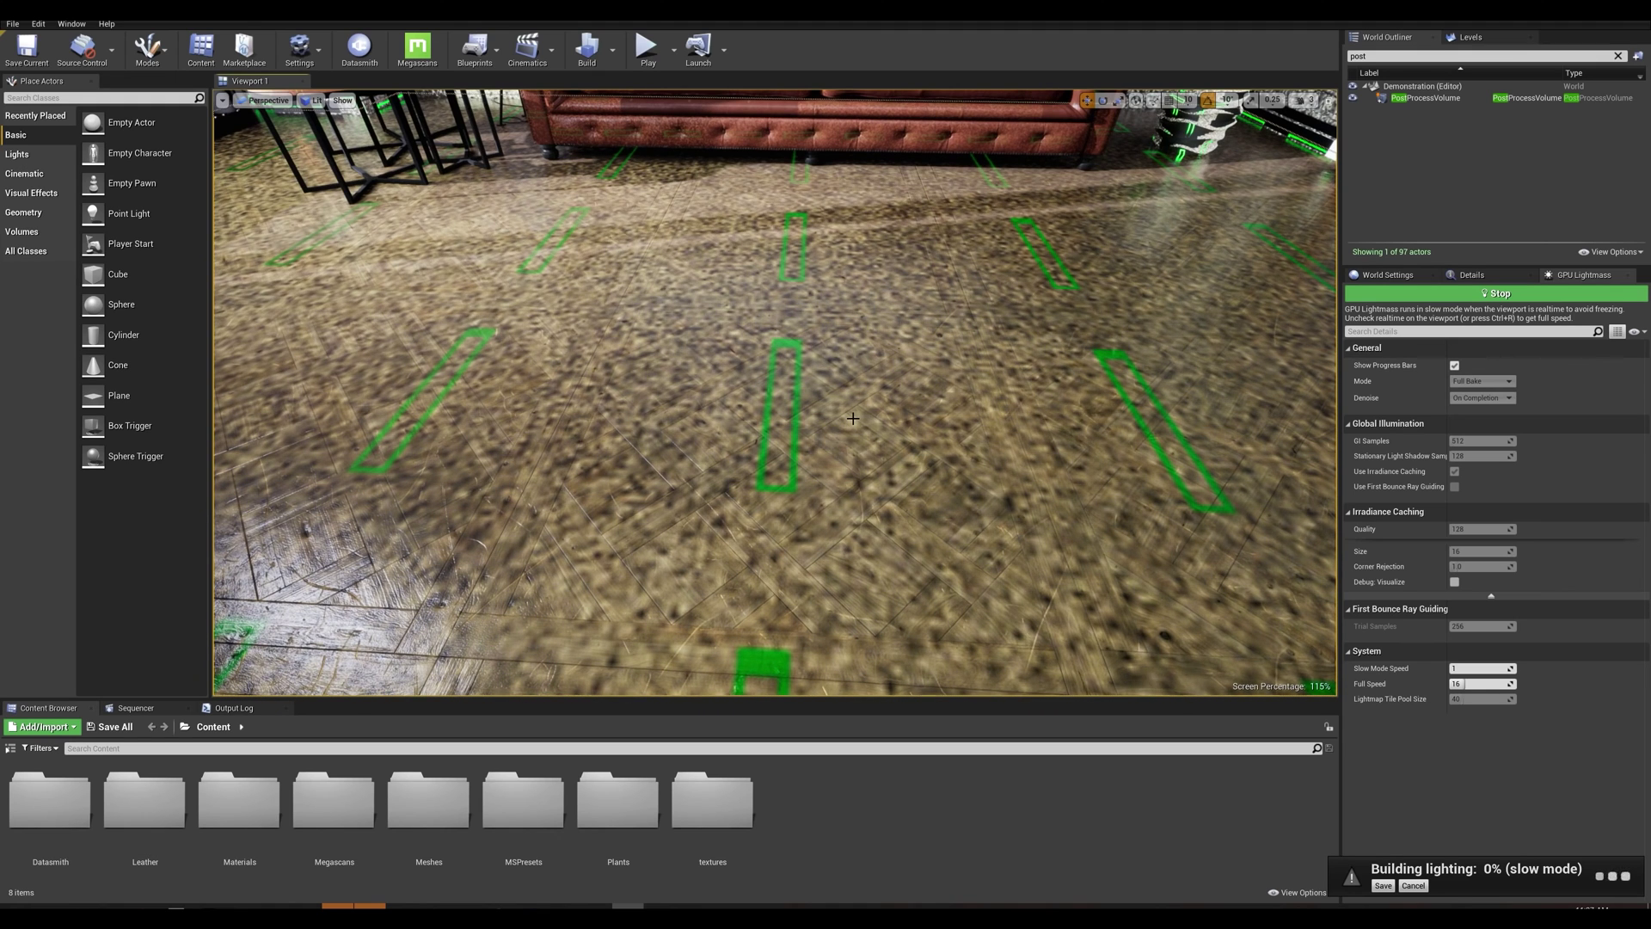
{"action": "right_click_drag", "start_coordinate": [914, 451], "coordinate": [924, 337]}
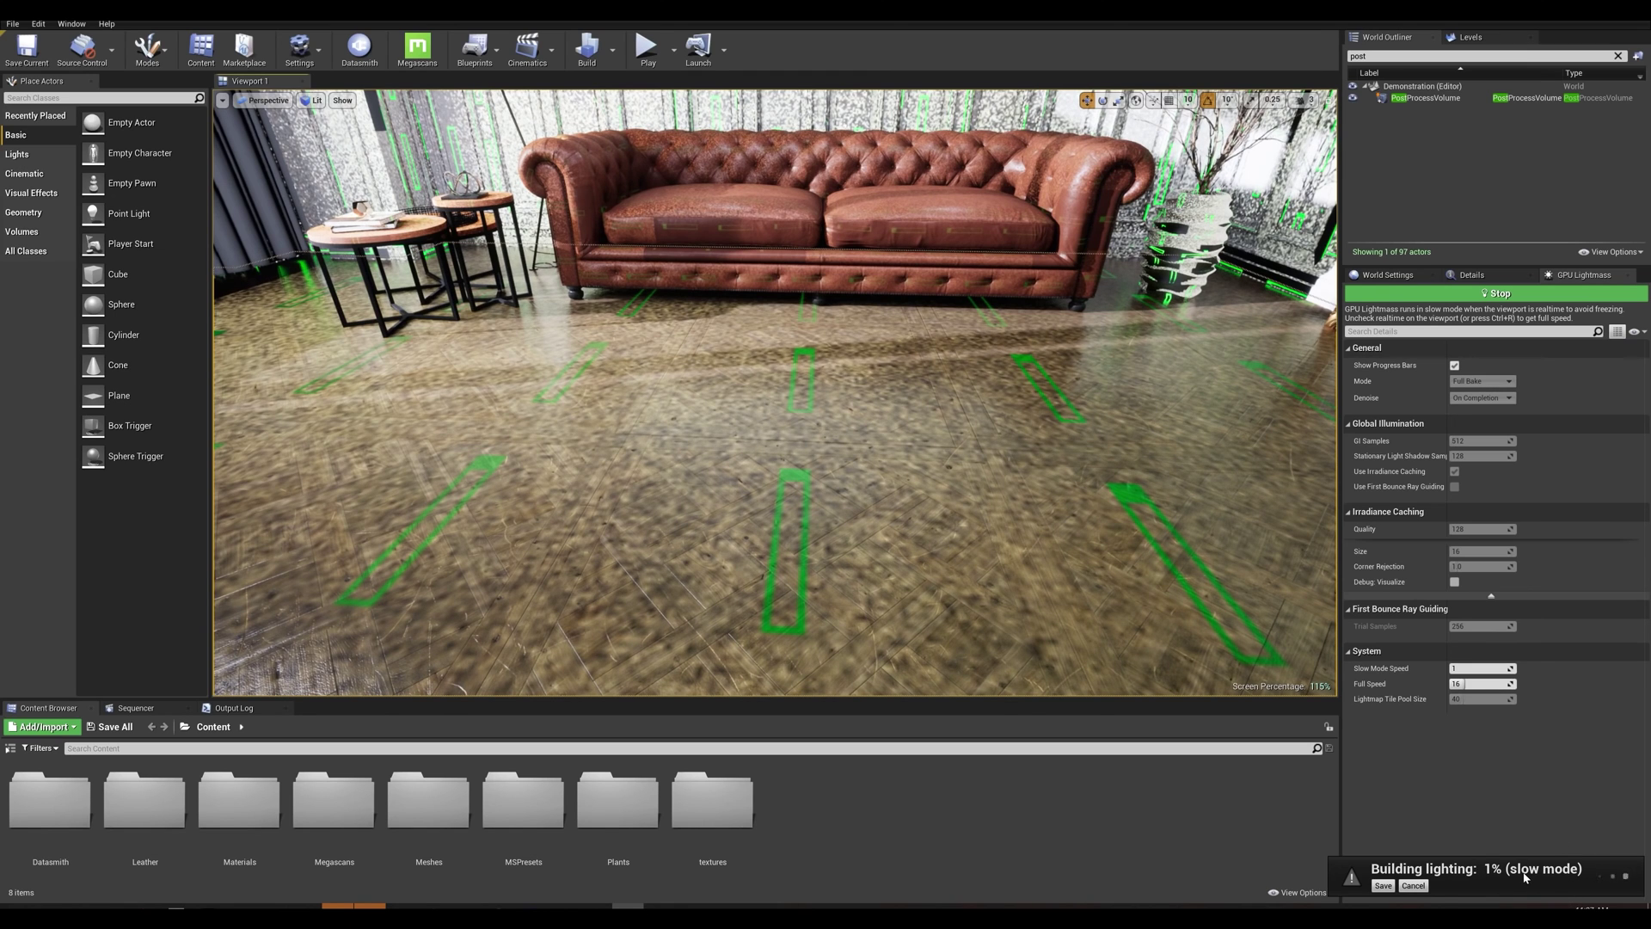
{"action": "right_click_drag", "start_coordinate": [1054, 576], "coordinate": [1083, 590]}
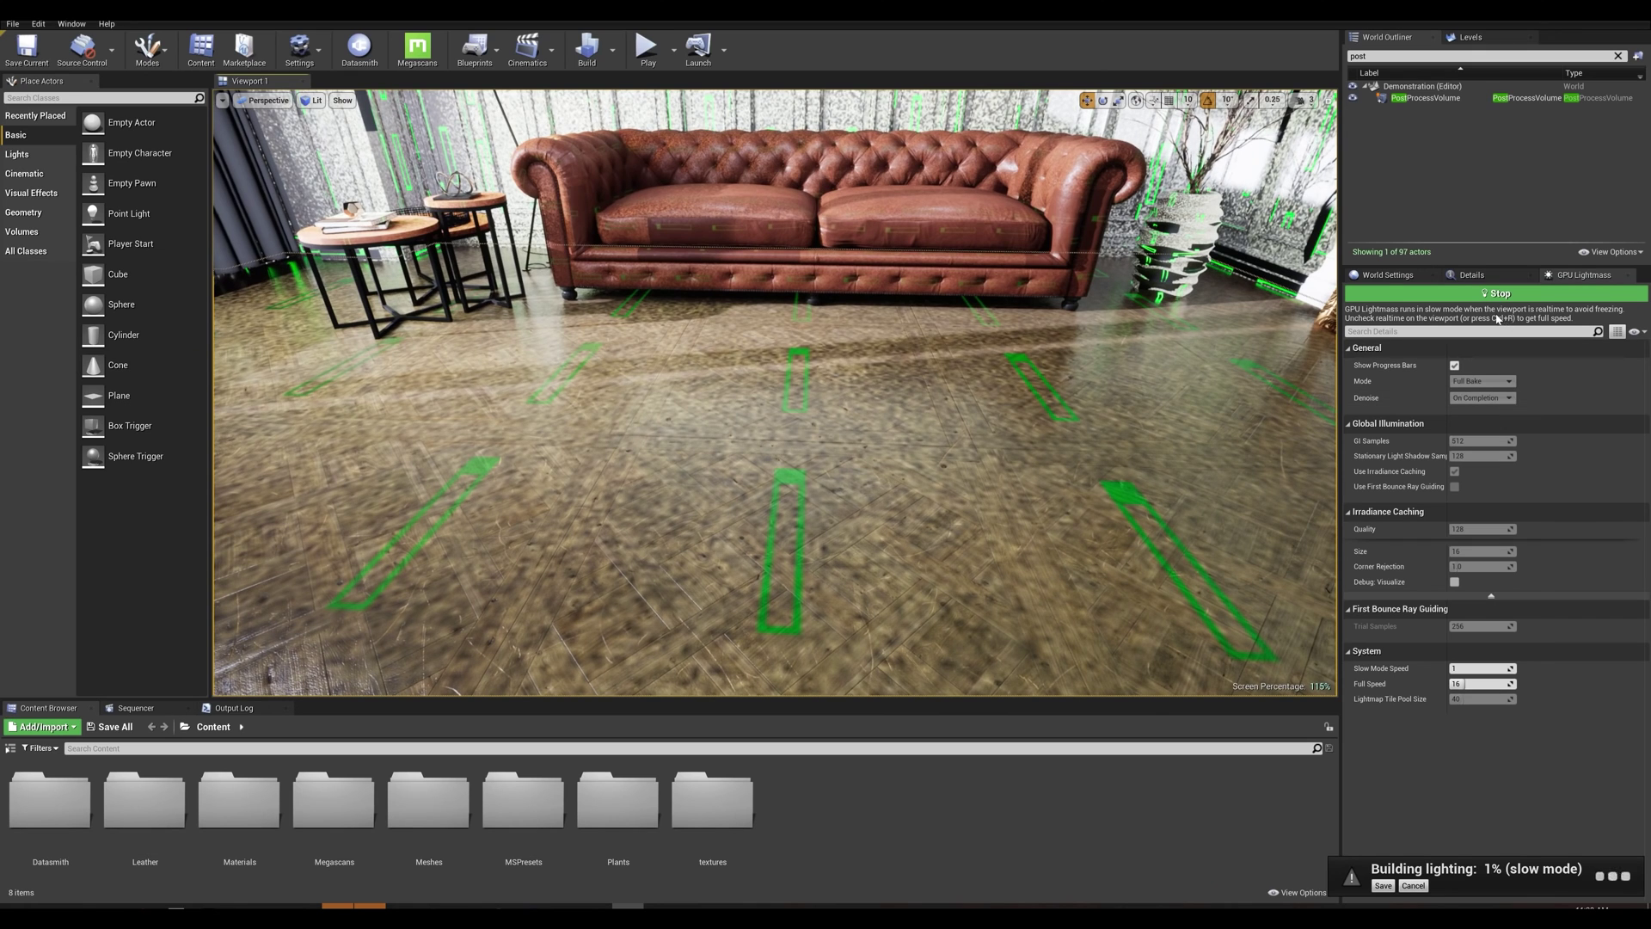
{"action": "key", "text": "ctrl+r"}
{"action": "right_click_drag", "start_coordinate": [896, 437], "coordinate": [912, 442]}
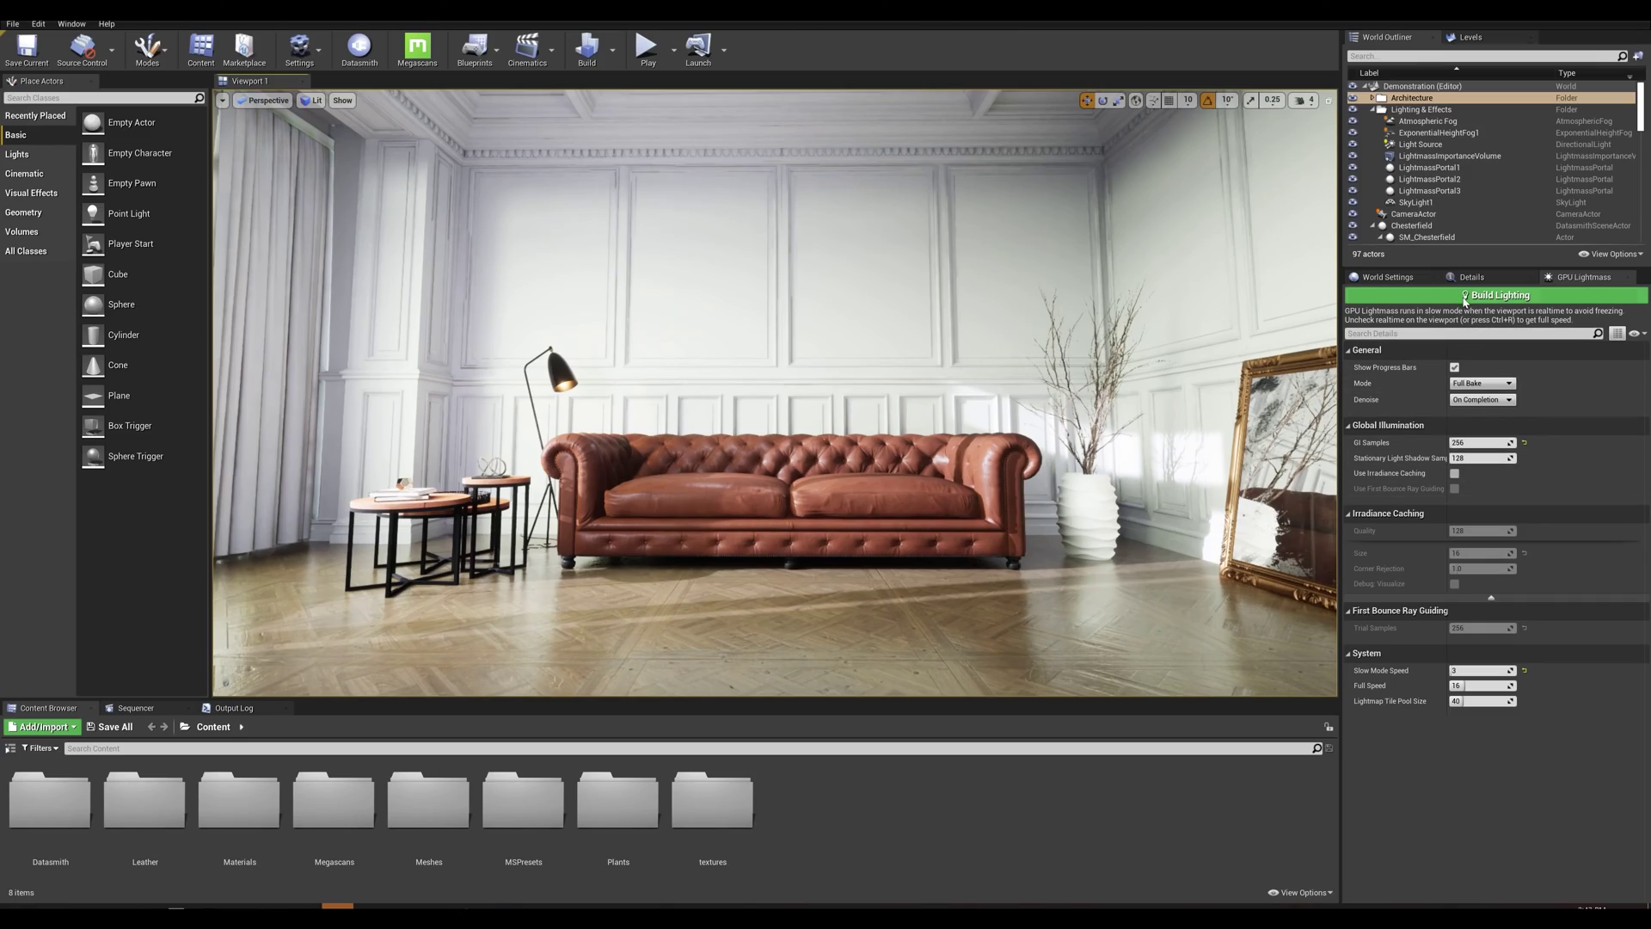
Start a new bake, rotate Light Source to about Y 317, and raise SkyLight1 Intensity Scale to 12.
{"action": "left_click", "coordinate": [1501, 295]}
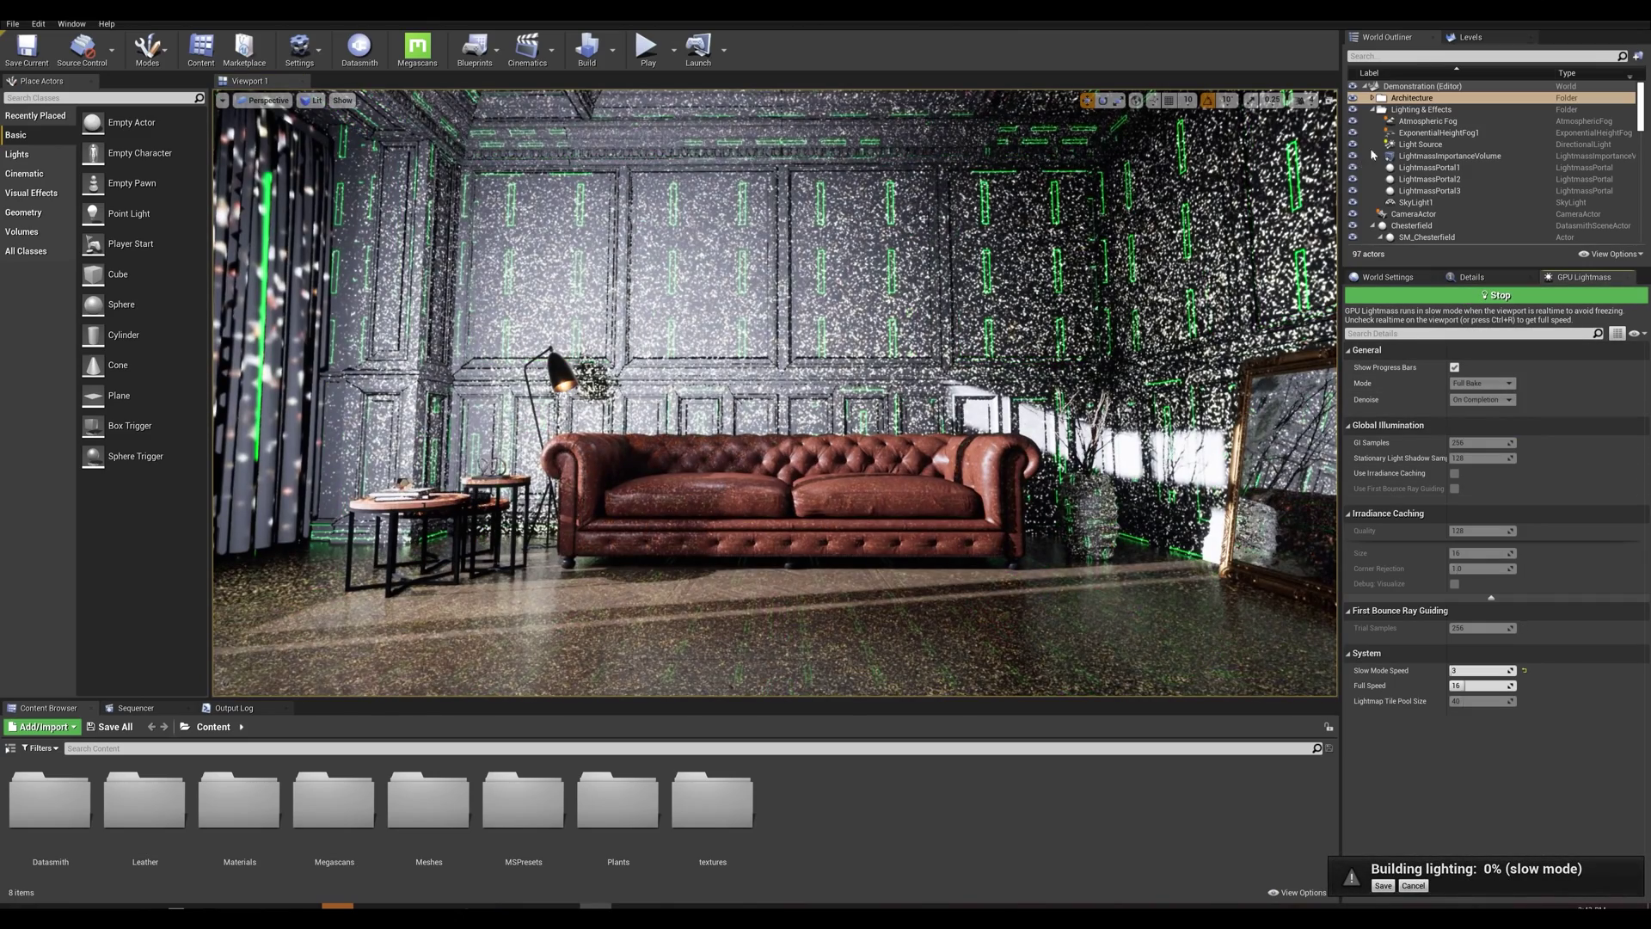
{"action": "left_click", "coordinate": [1415, 145]}
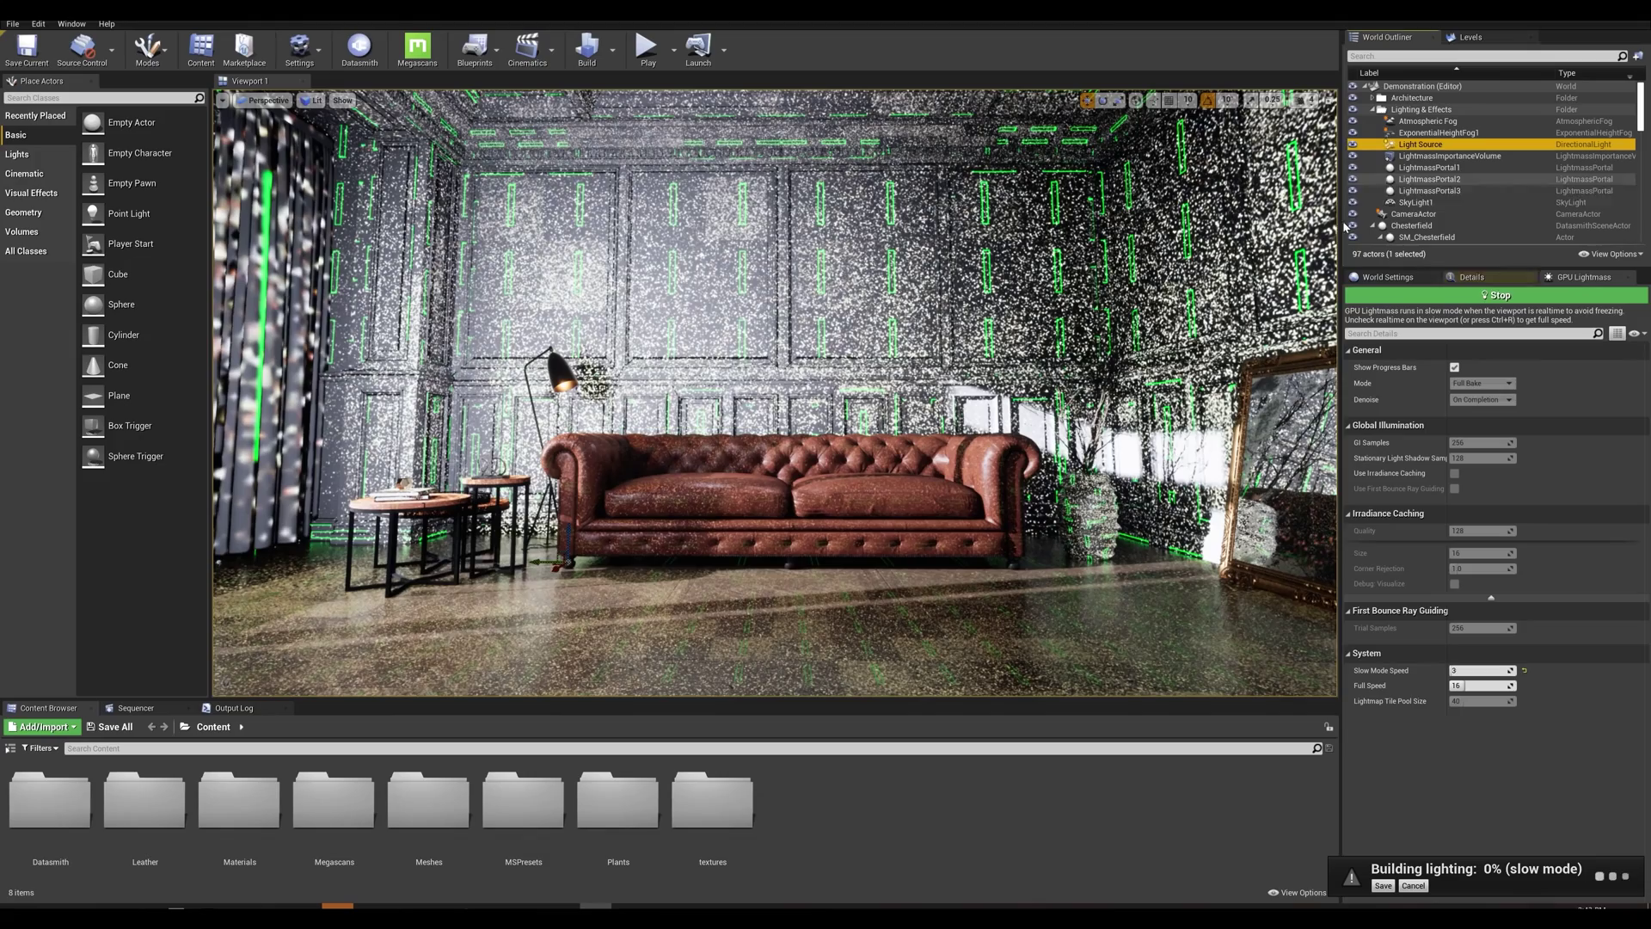
{"action": "left_click", "coordinate": [1490, 278]}
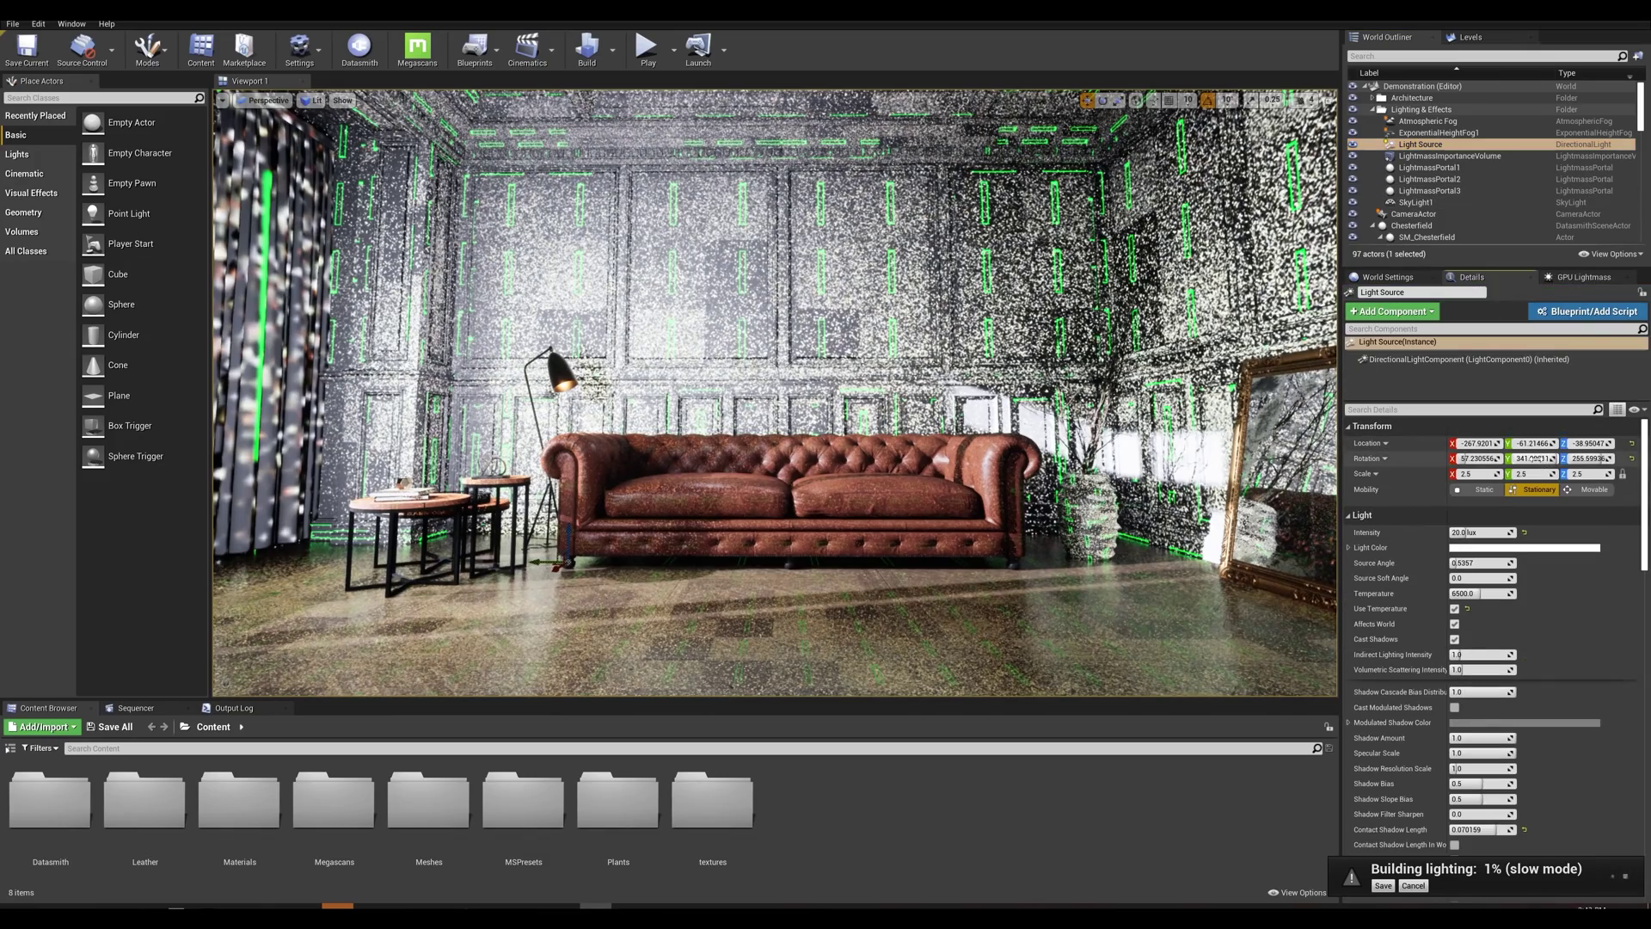
{"action": "mouse_move", "coordinate": [1529, 459]}
{"action": "left_mouse_down"}
{"action": "mouse_move", "coordinate": [1501, 459]}
{"action": "mouse_move", "coordinate": [1527, 459]}
{"action": "left_mouse_up"}
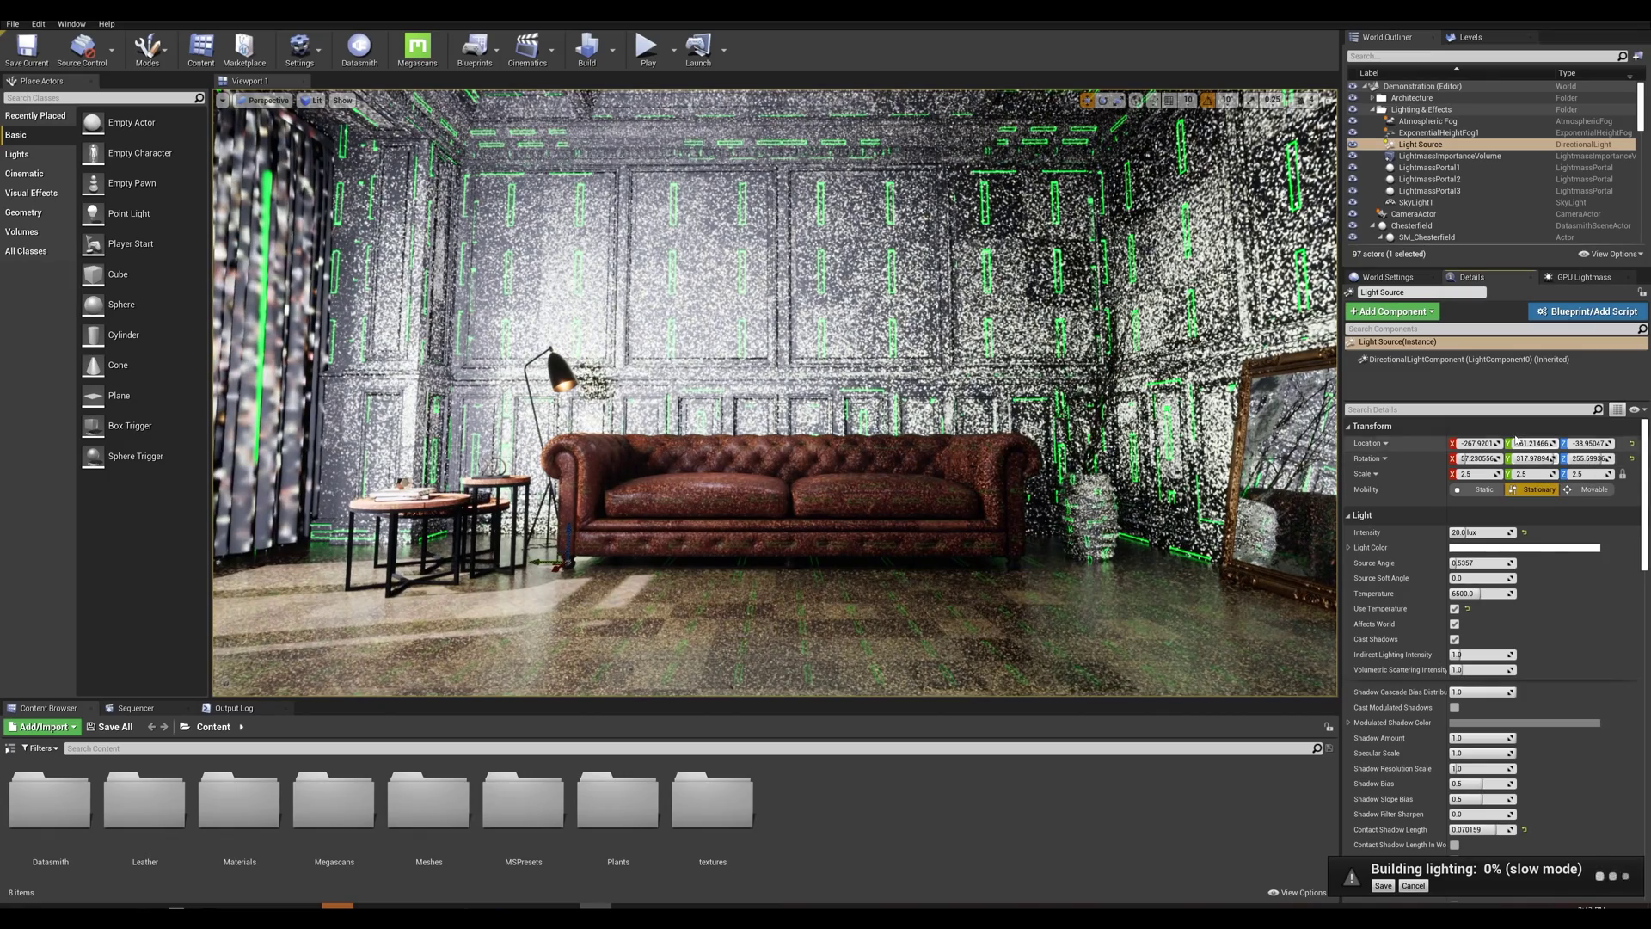
{"action": "left_click", "coordinate": [1416, 203]}
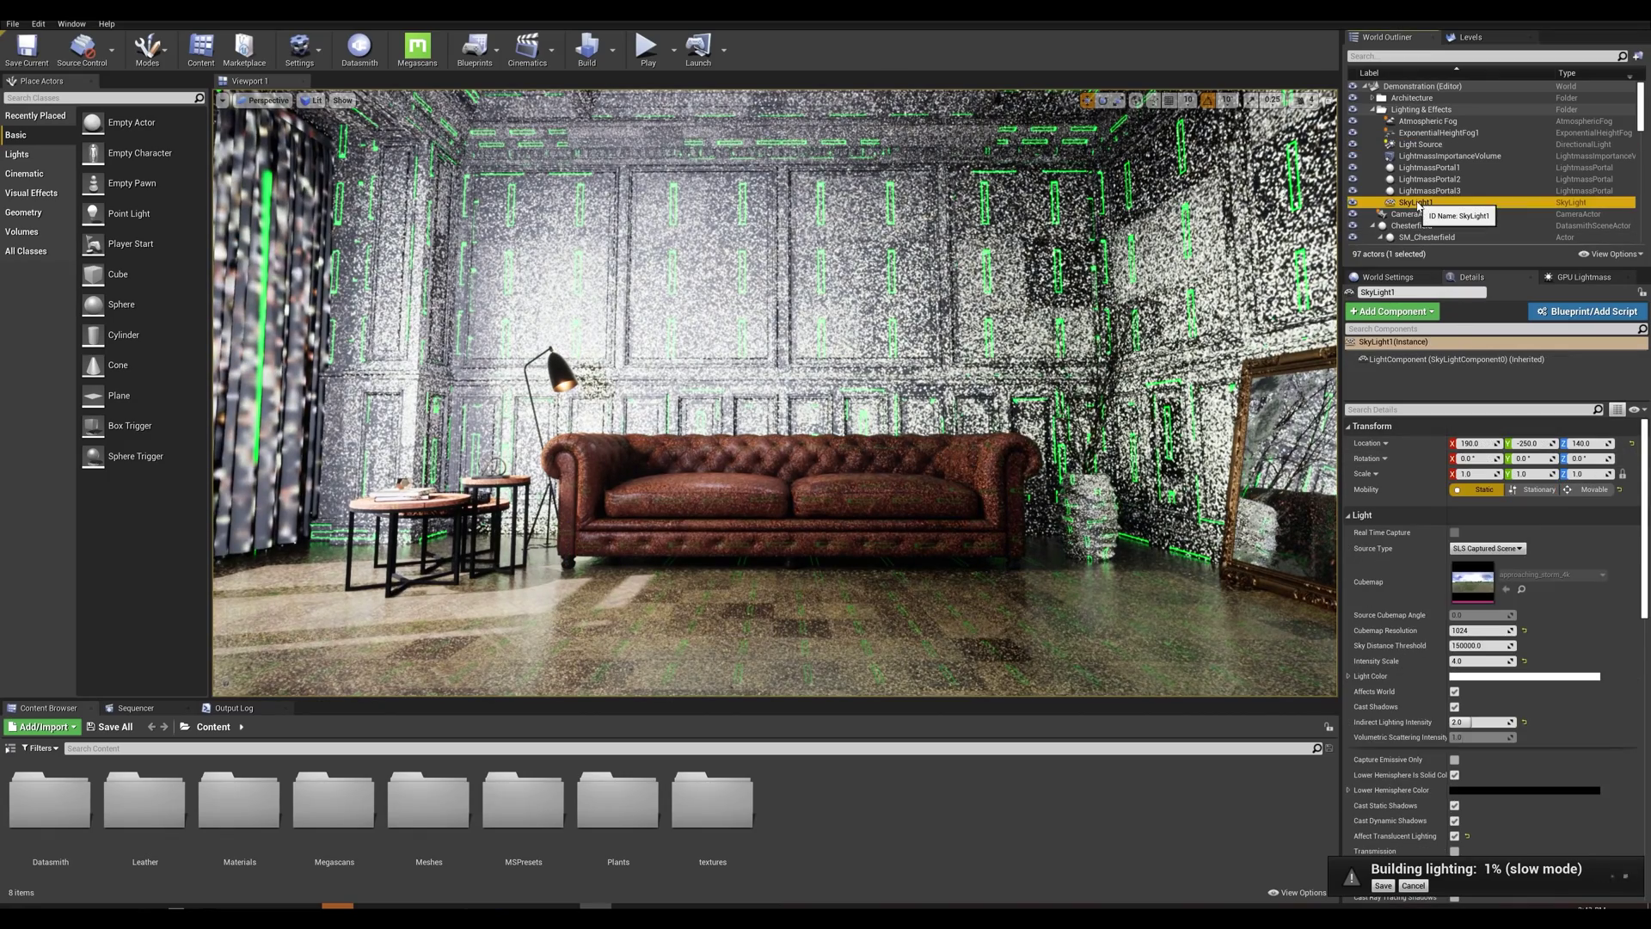
{"action": "left_click_drag", "start_coordinate": [1465, 662], "coordinate": [1481, 662]}
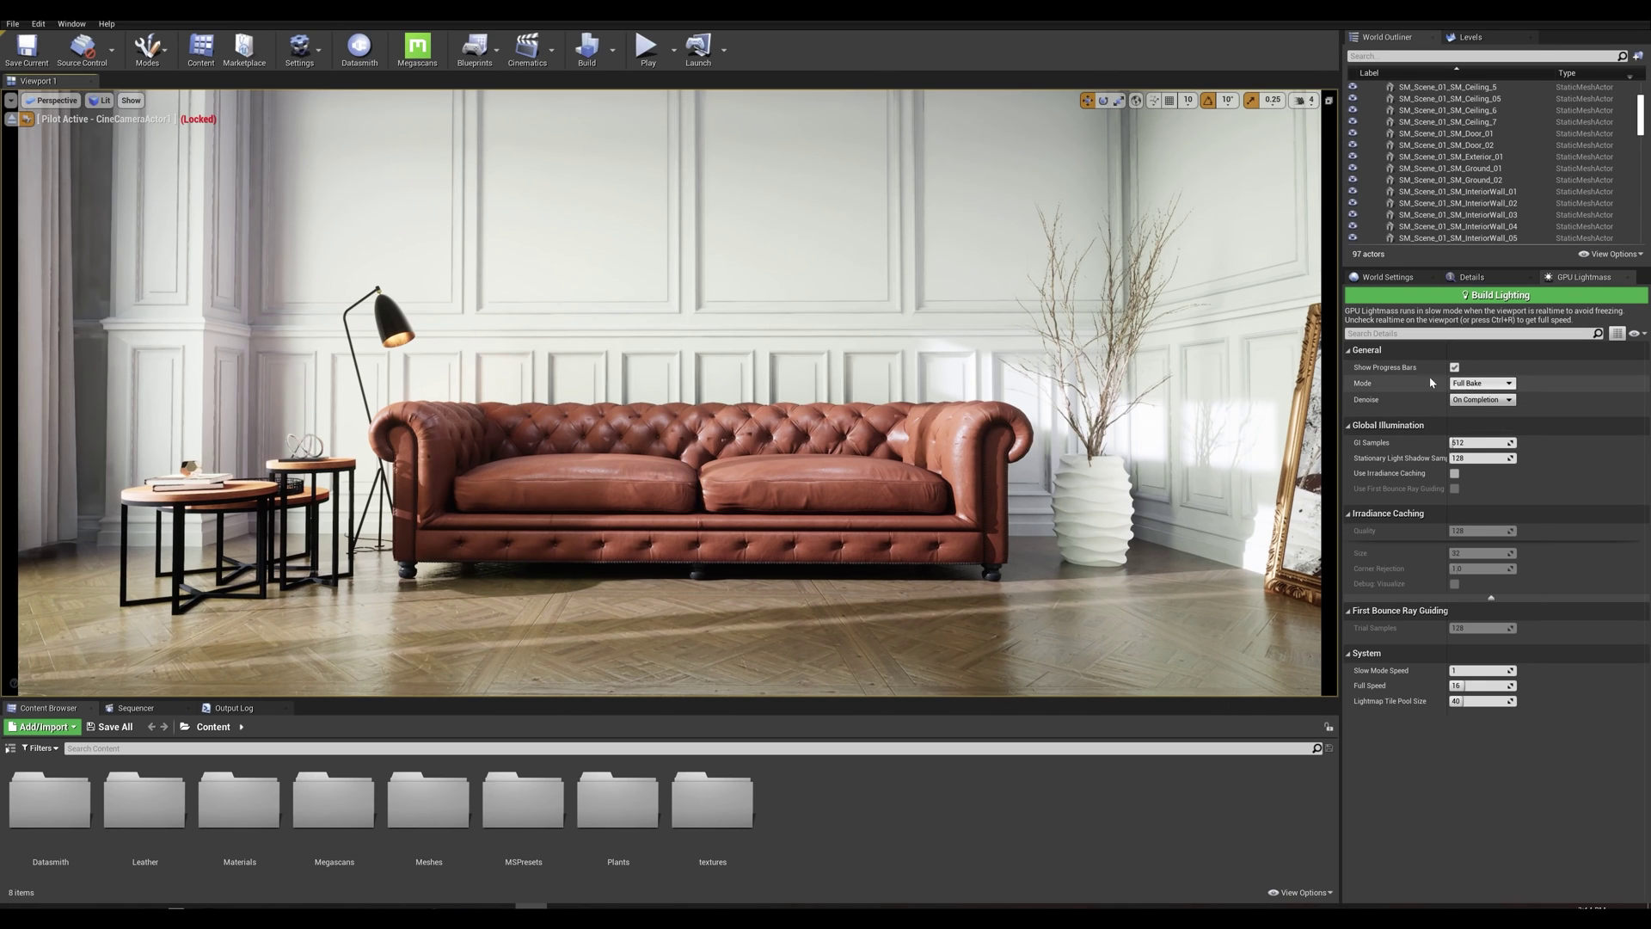
Eject from the cinematic camera, pan across the room, then pilot CineCameraActor1 again.
{"action": "left_click", "coordinate": [10, 121]}
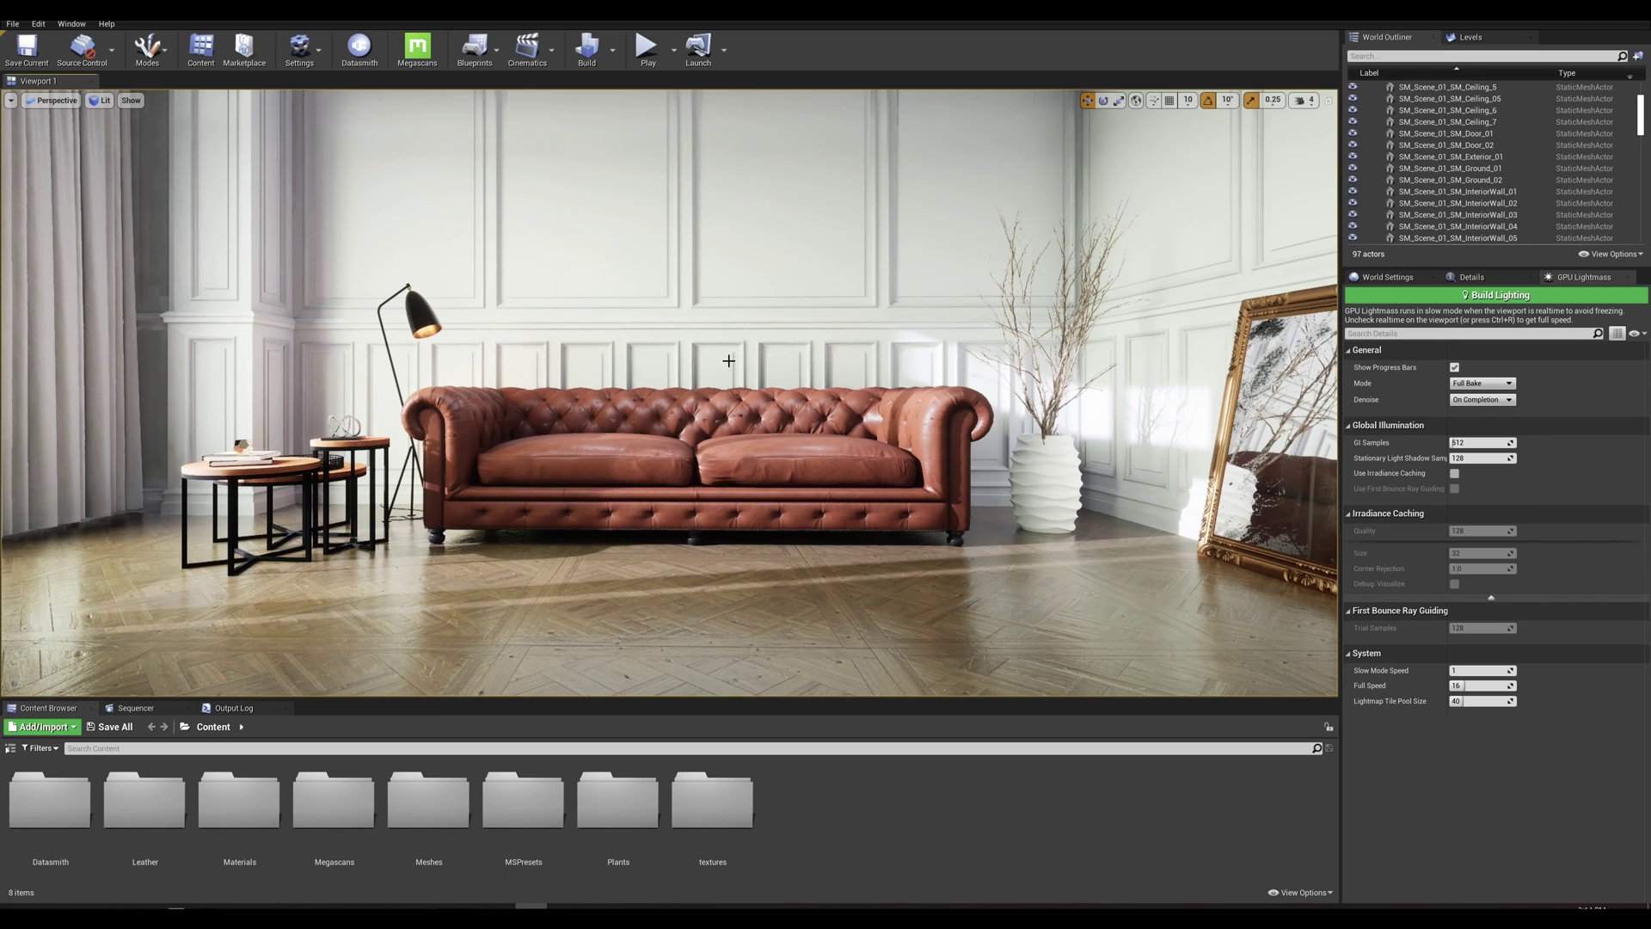
{"action": "mouse_move", "coordinate": [781, 370]}
{"action": "middle_mouse_down"}
{"action": "mouse_move", "coordinate": [965, 365]}
{"action": "mouse_move", "coordinate": [813, 365]}
{"action": "middle_mouse_up"}
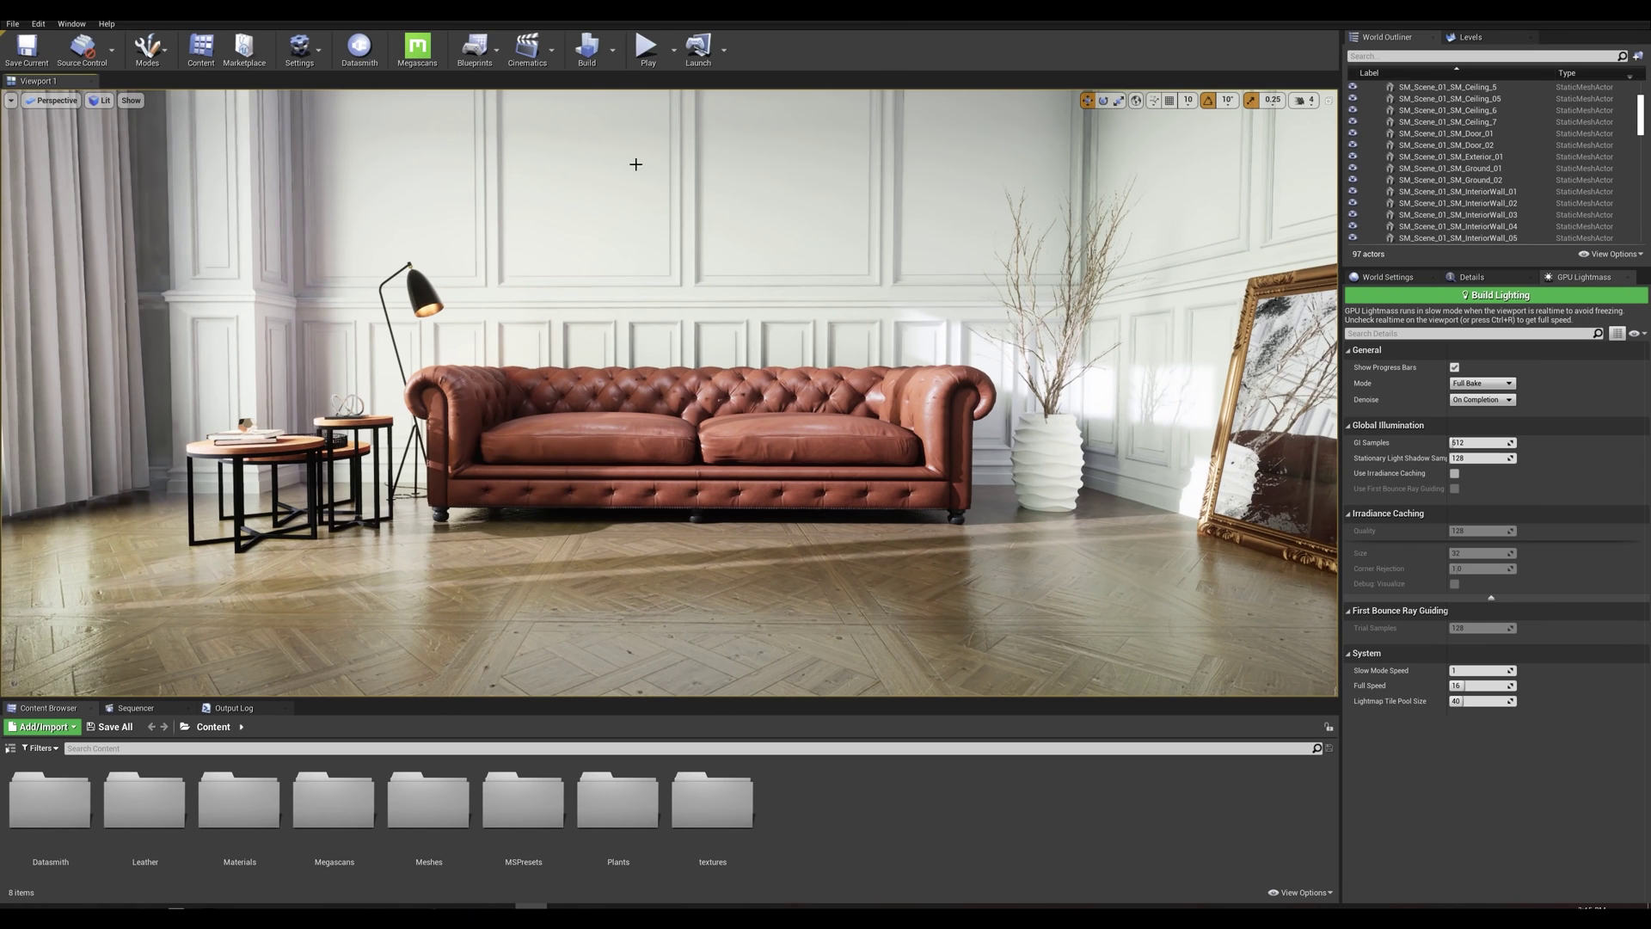
{"action": "left_click", "coordinate": [49, 101]}
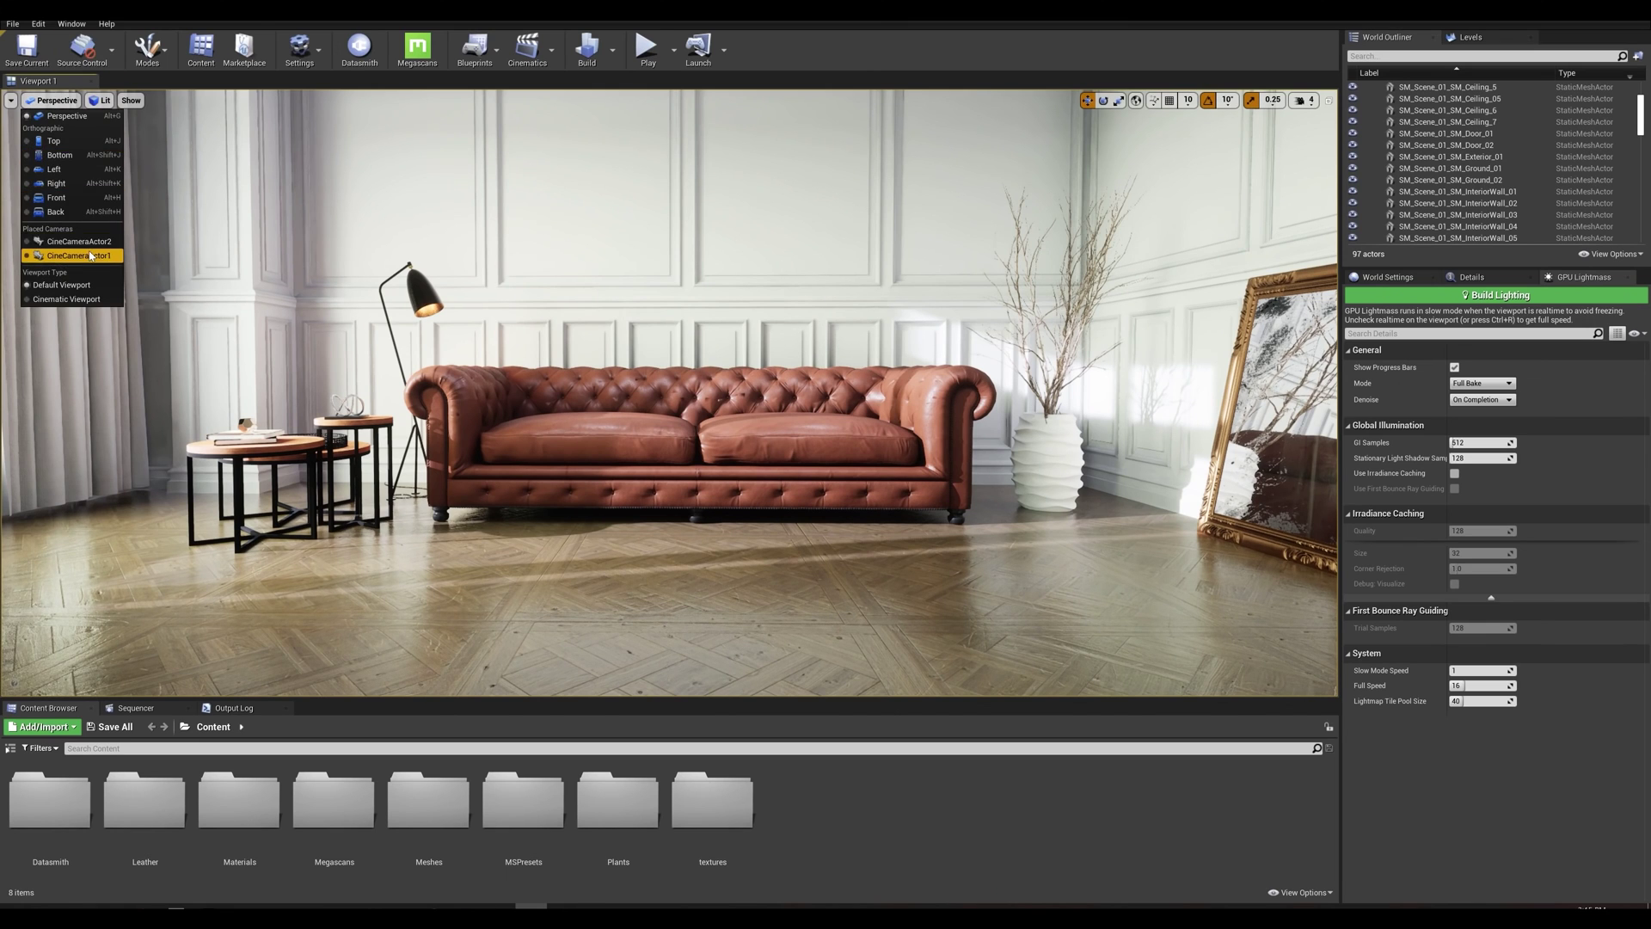
{"action": "left_click", "coordinate": [89, 250]}
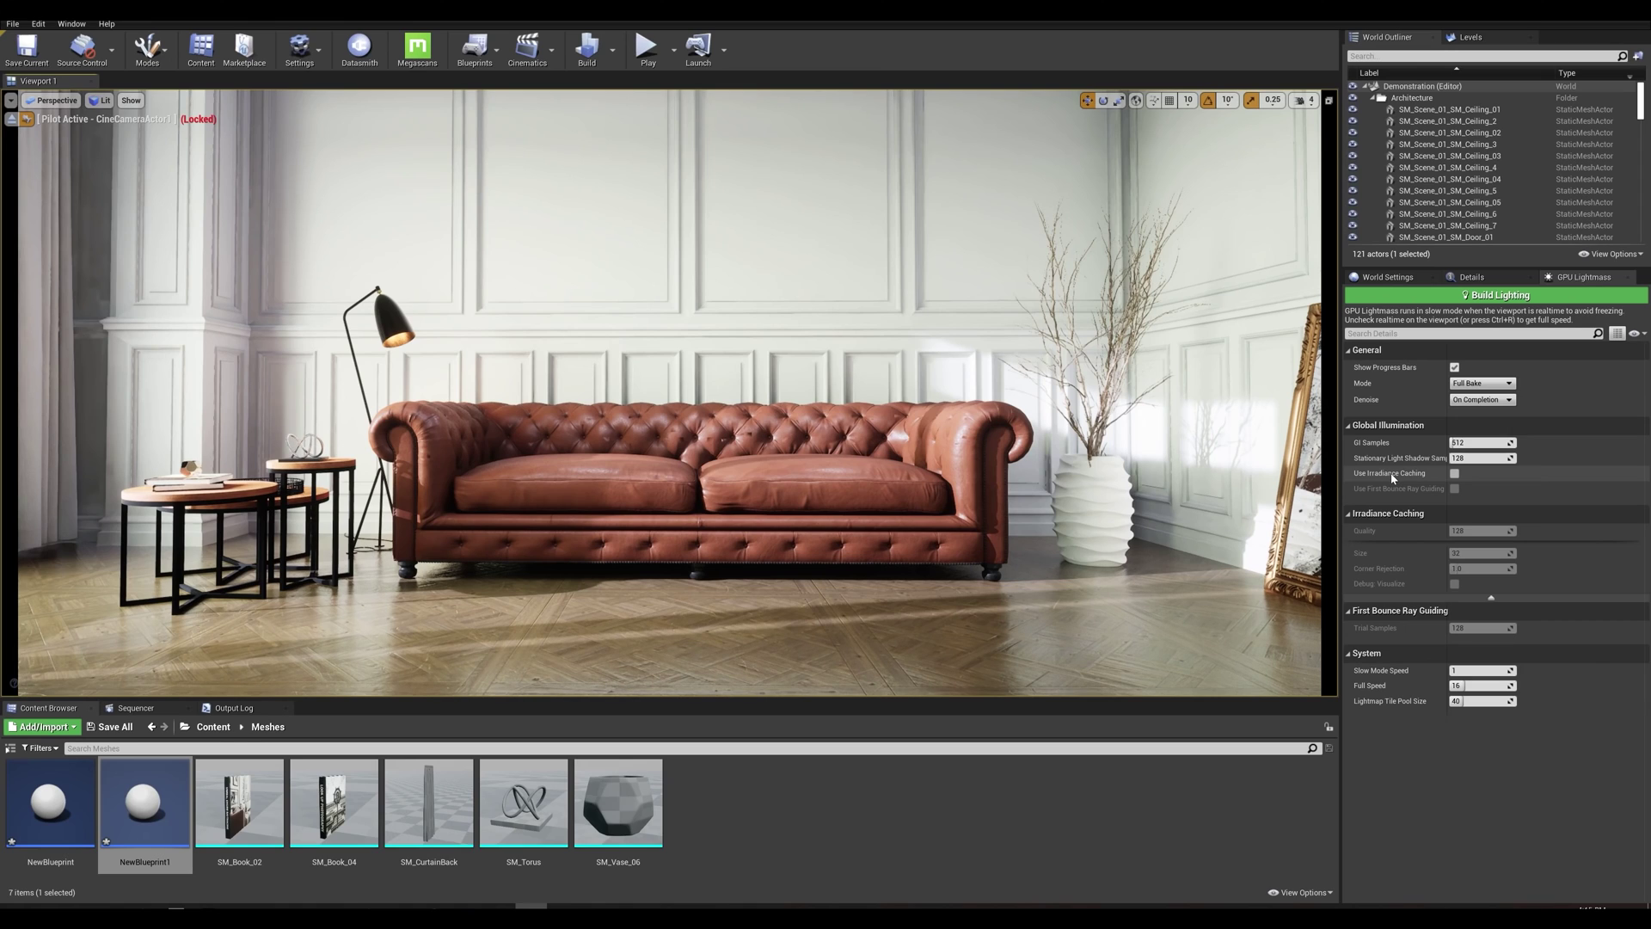
Tick Use Irradiance Caching and Use First Bounce Ray Guiding in the GPU Lightmass settings.
{"action": "left_click", "coordinate": [1454, 474]}
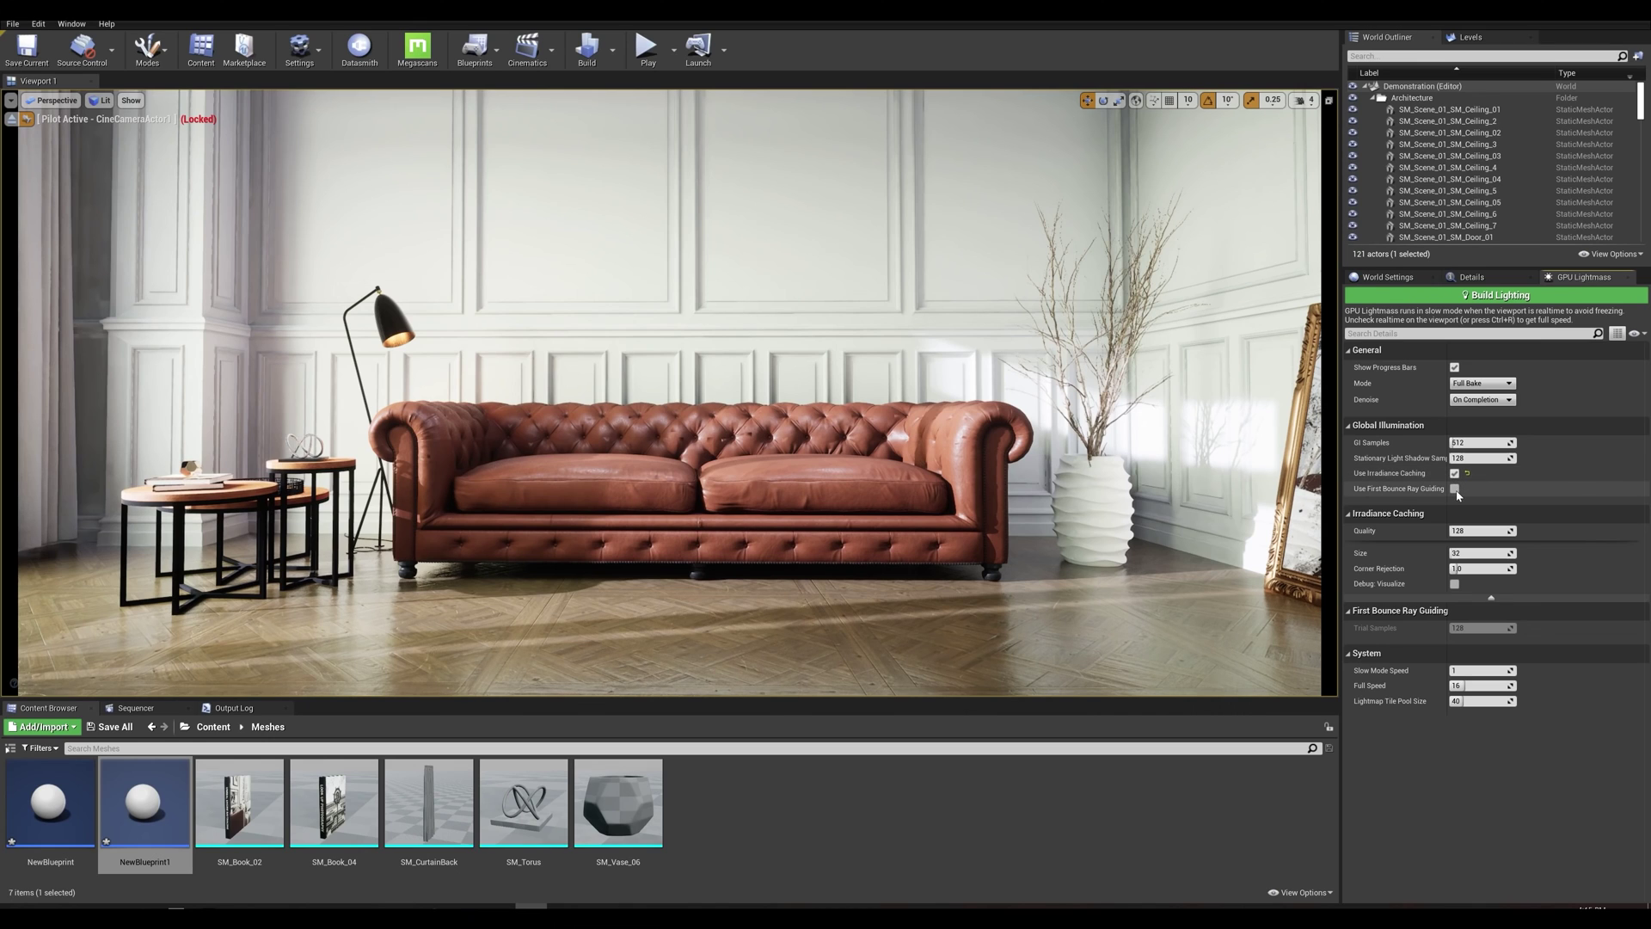
{"action": "left_click", "coordinate": [1455, 488]}
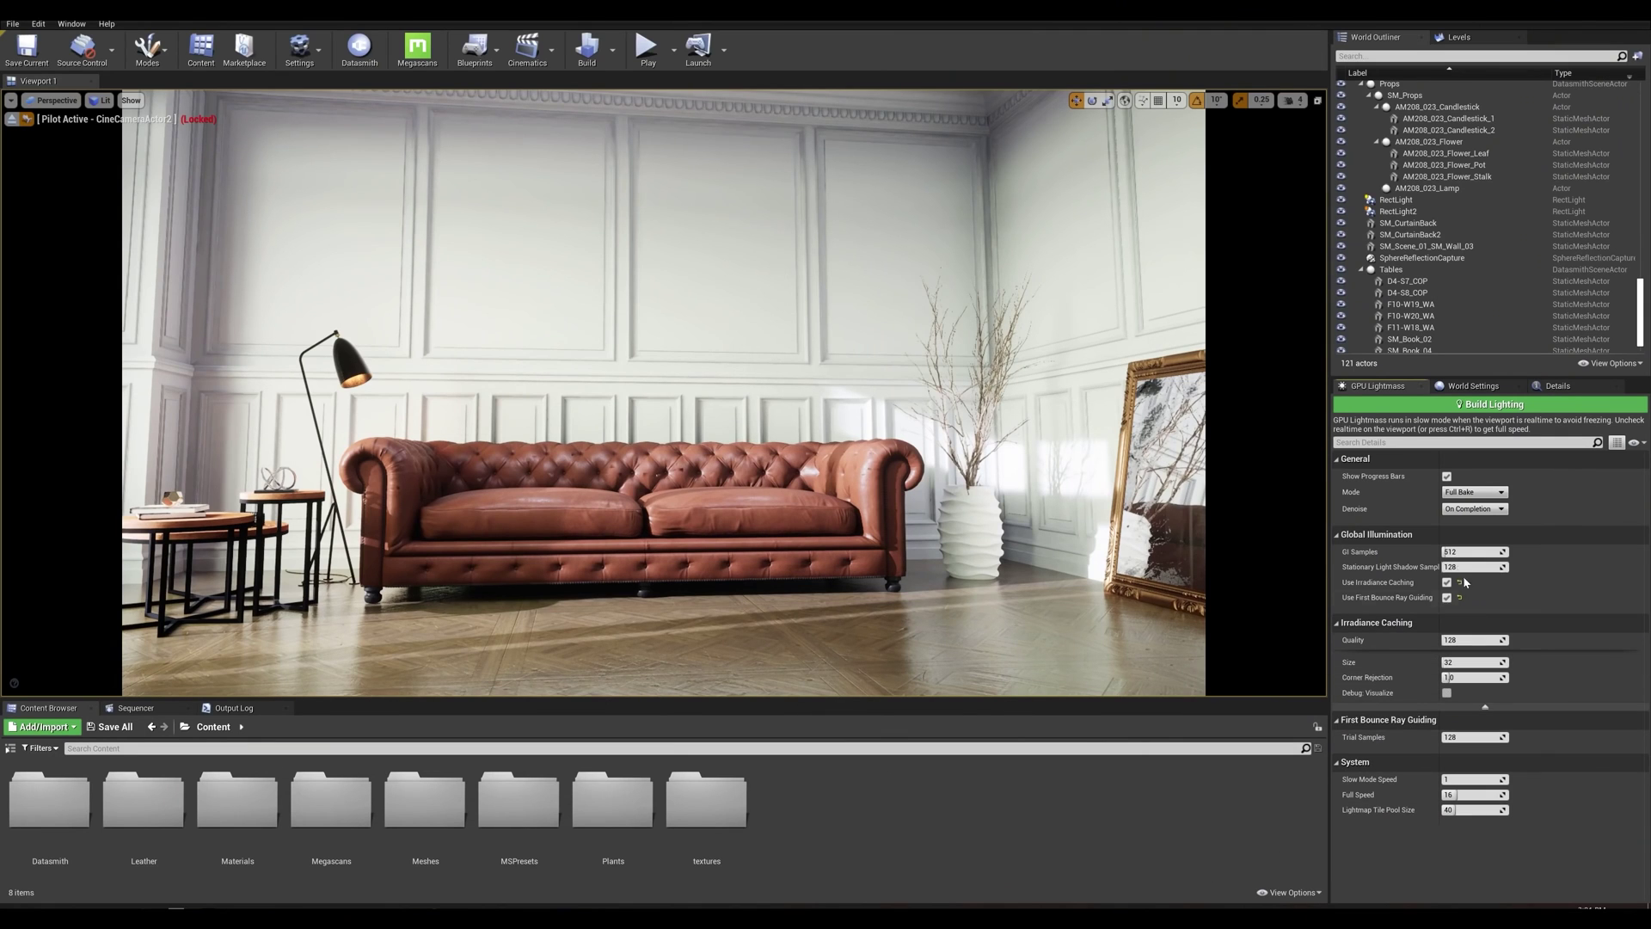
Enter 2048 for GI Samples, then 512 for irradiance cache Quality and ray-guiding Trial Samples.
{"action": "left_click", "coordinate": [1462, 552]}
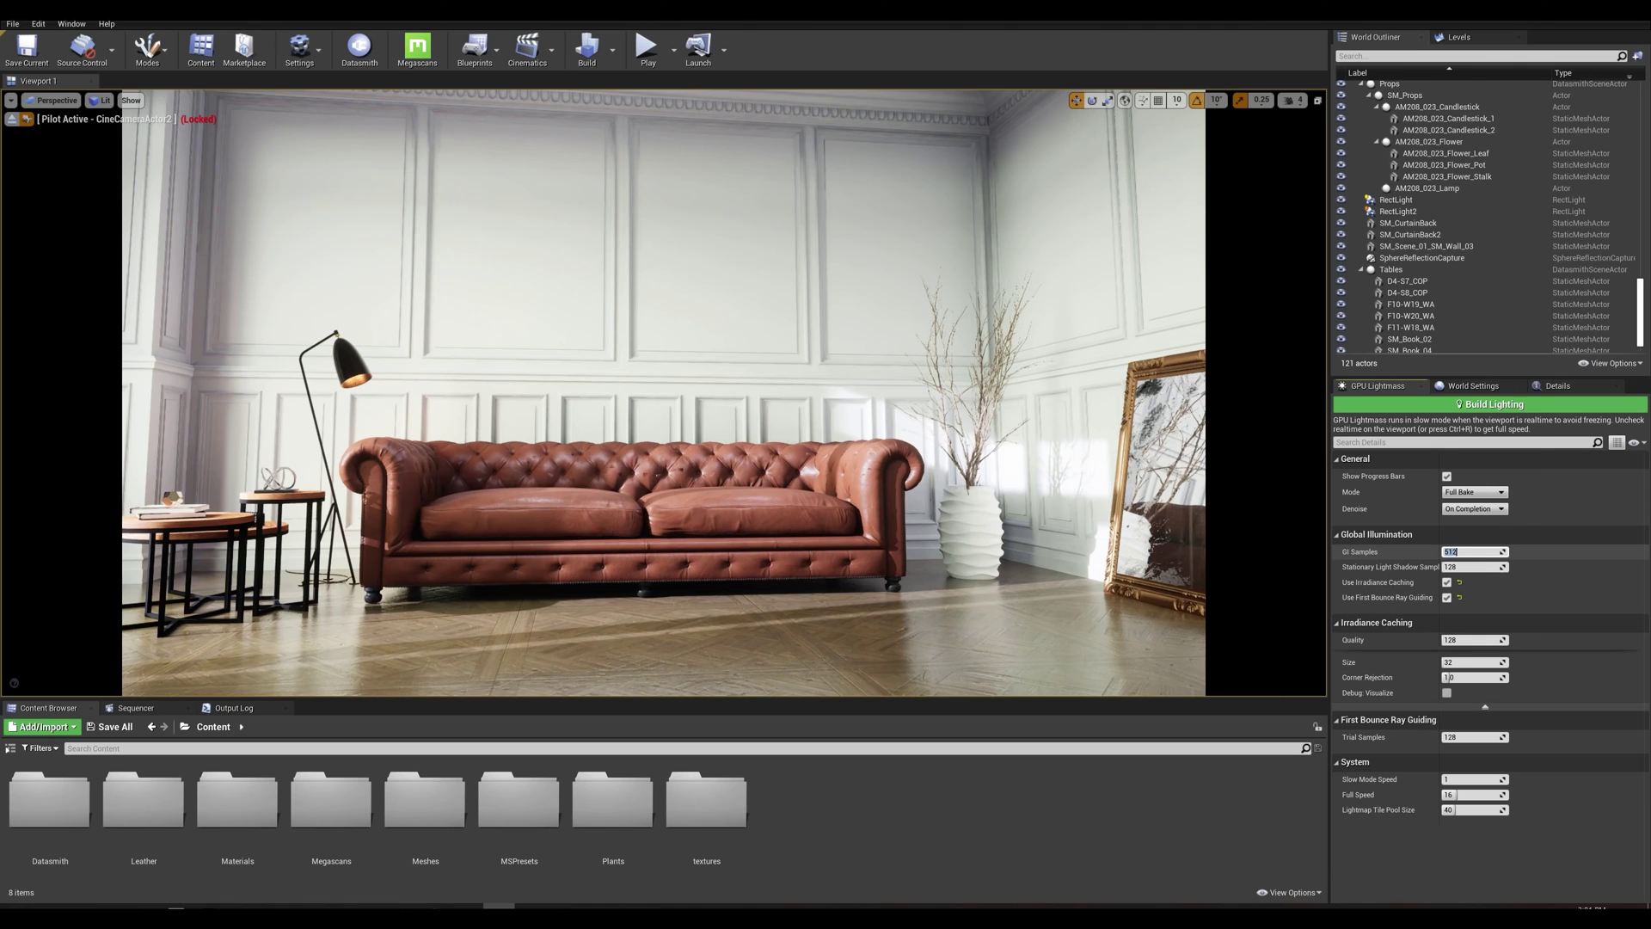
{"action": "type", "text": "2048"}
{"action": "key", "text": "Return"}
{"action": "left_click", "coordinate": [1471, 640]}
{"action": "type", "text": "512"}
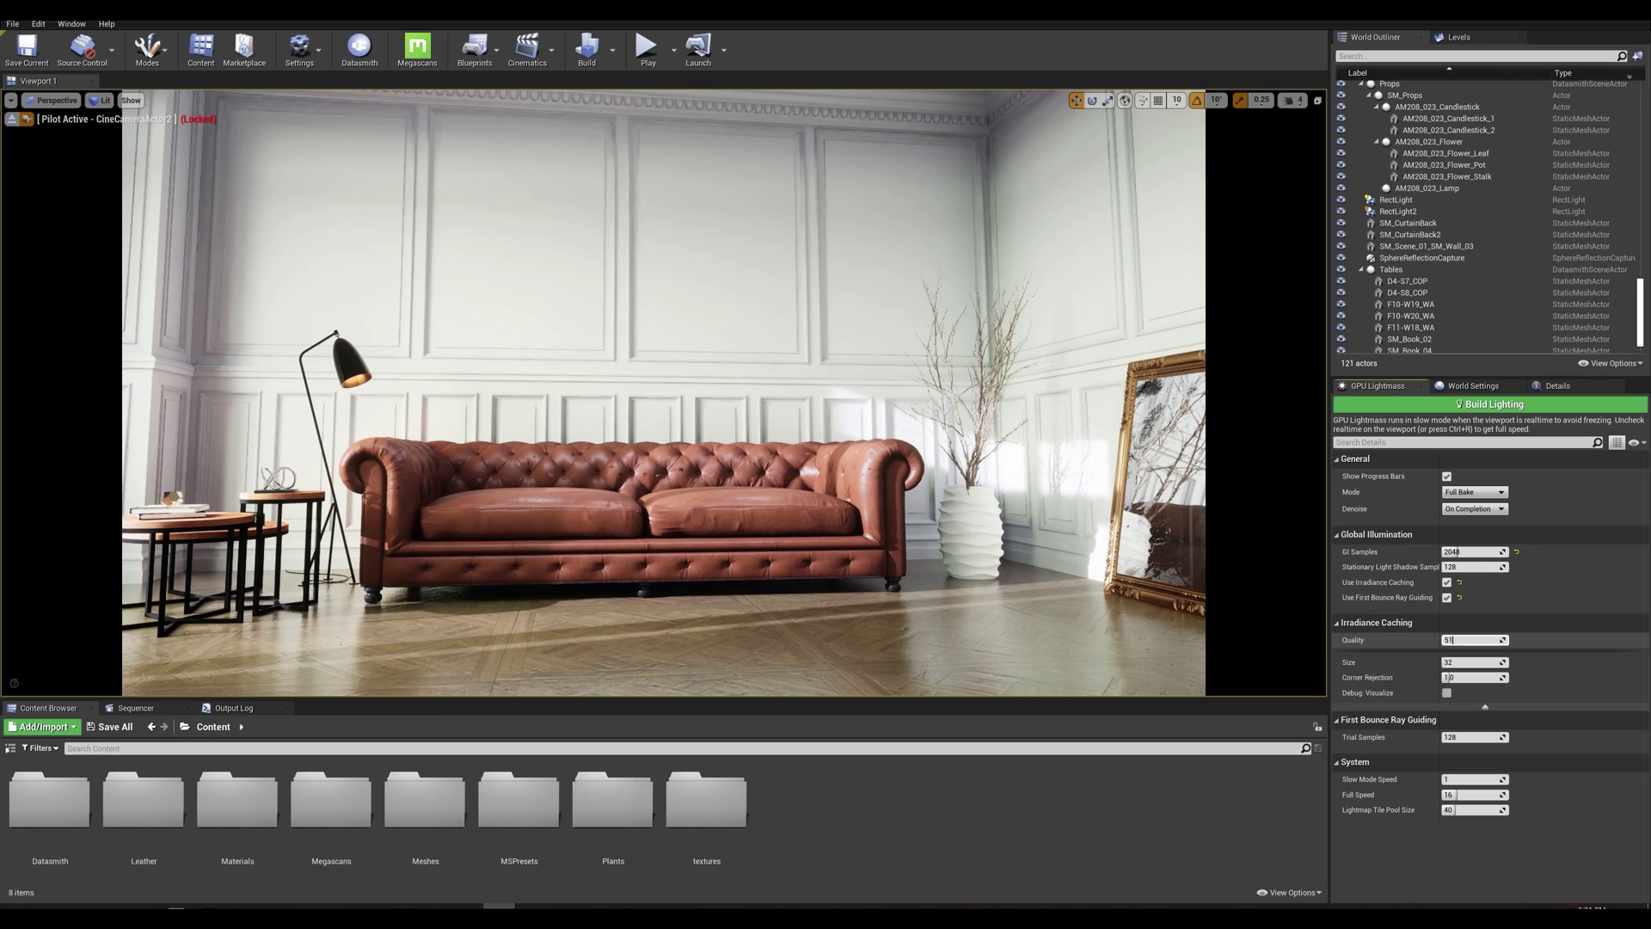
{"action": "key", "text": "Return"}
{"action": "left_click", "coordinate": [1473, 737]}
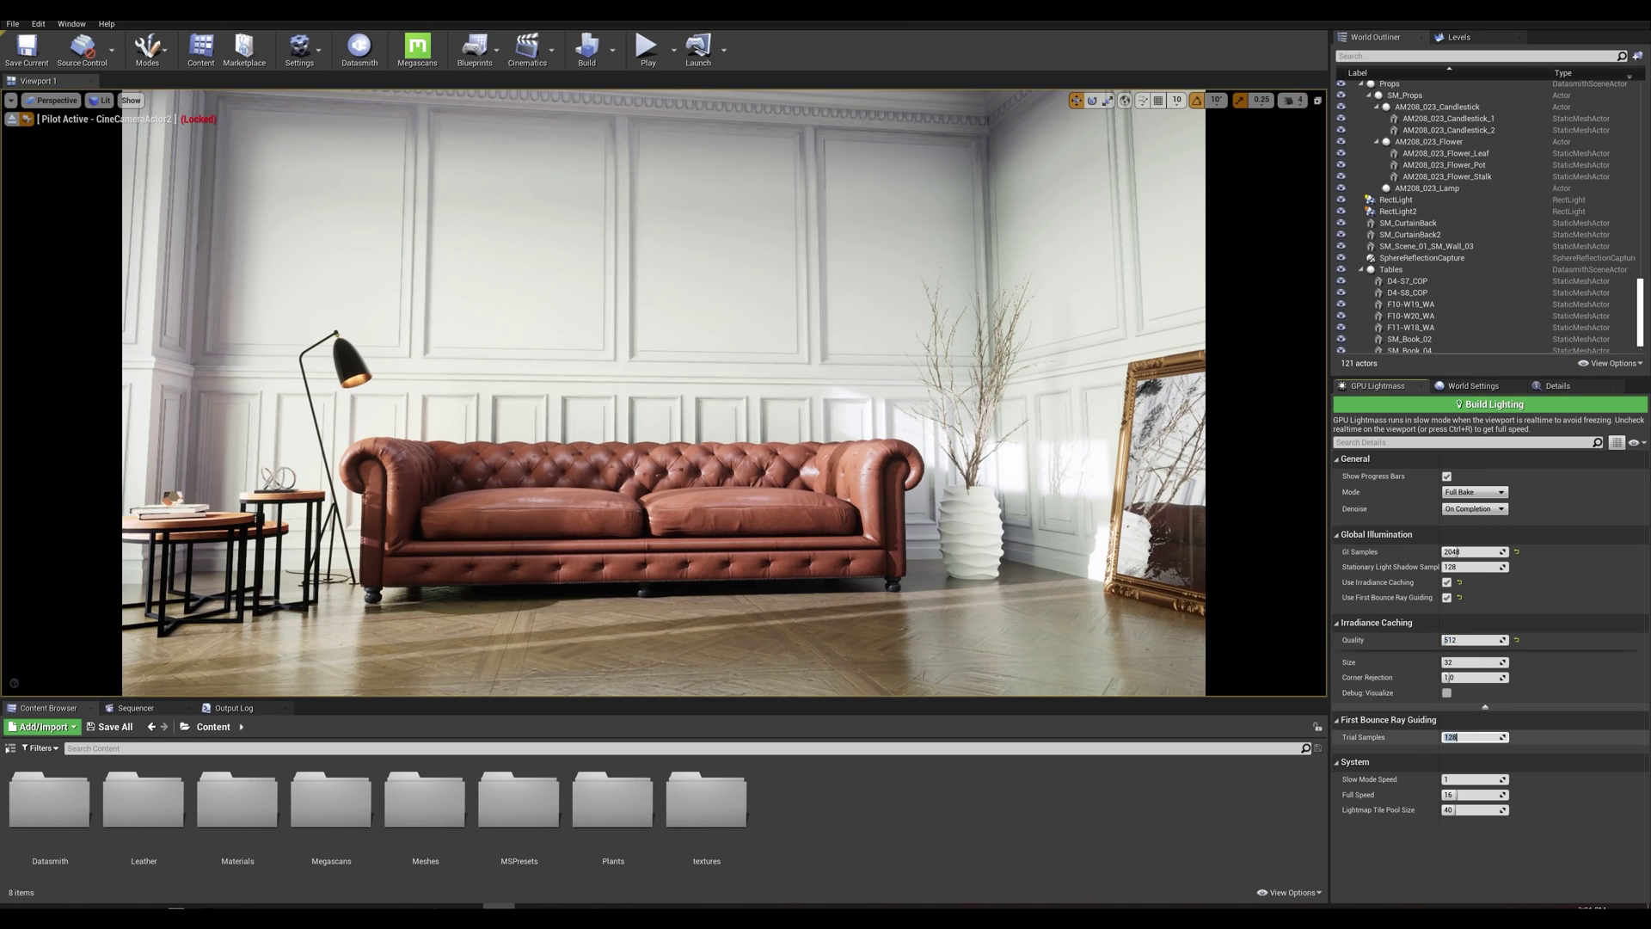
{"action": "type", "text": "512"}
{"action": "key", "text": "Return"}
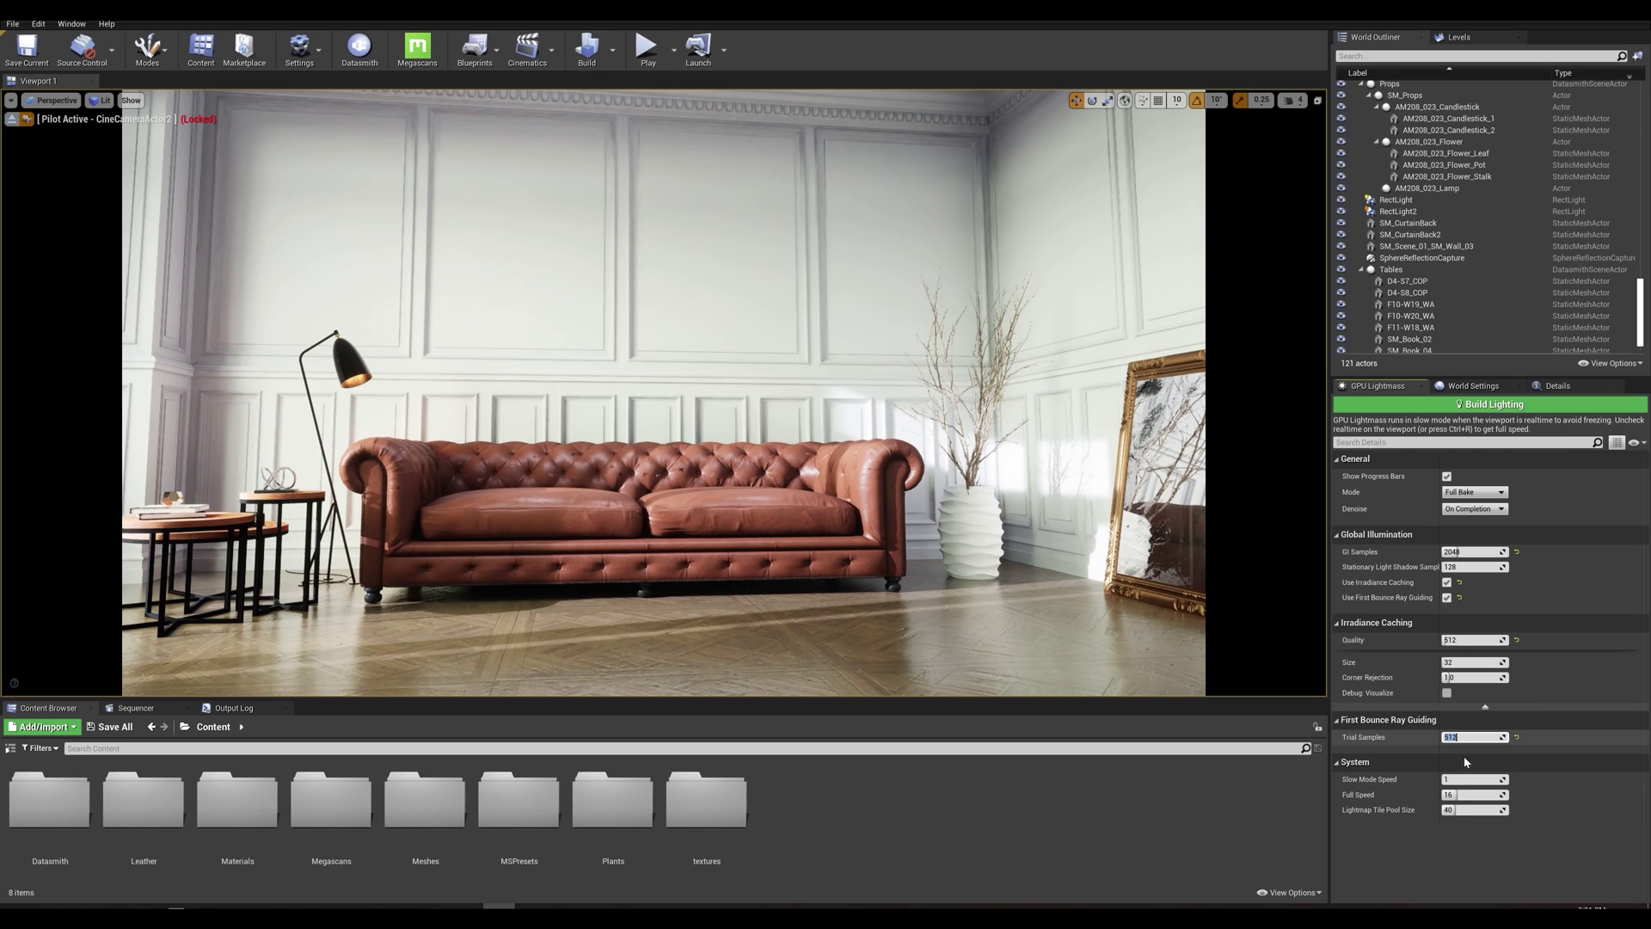